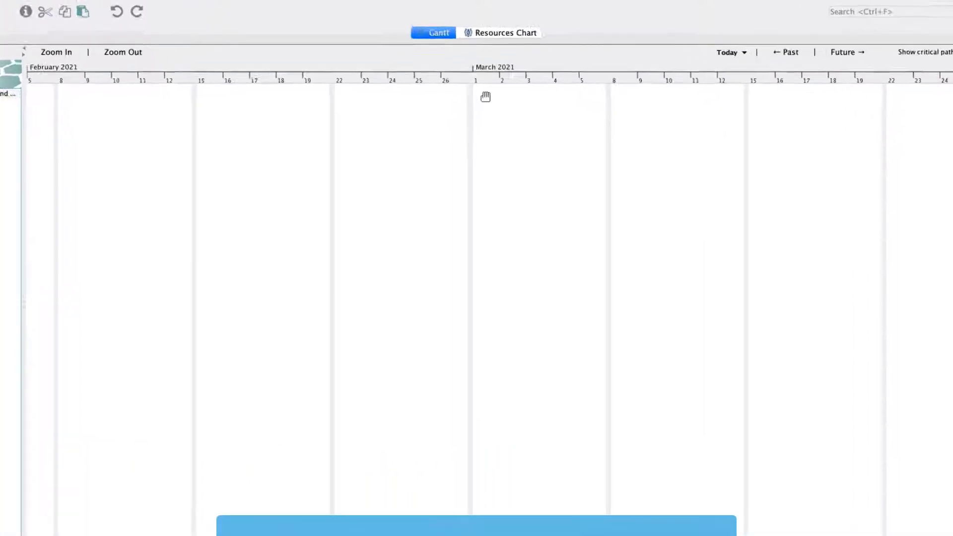
Create a new resource with the team member's first name and the default role project manager.
click(482, 32)
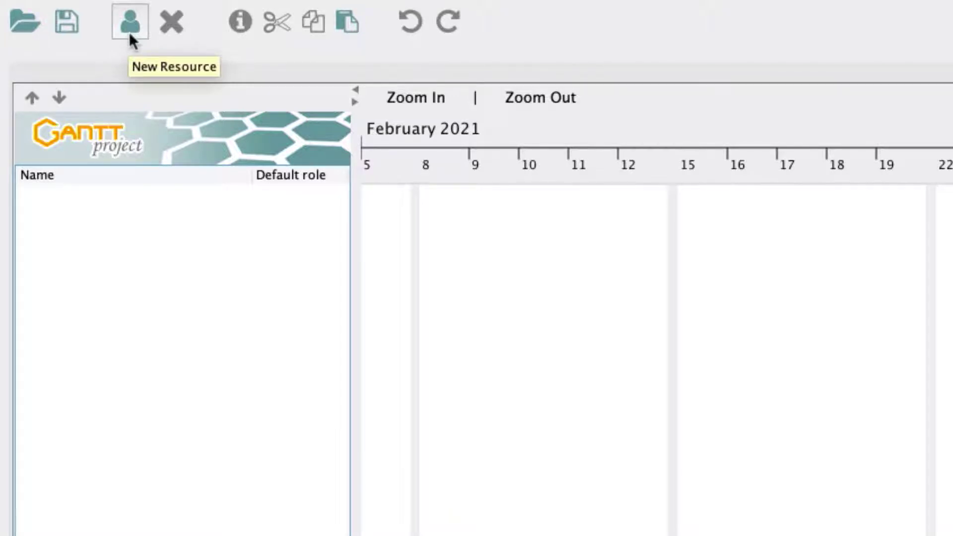
click(129, 30)
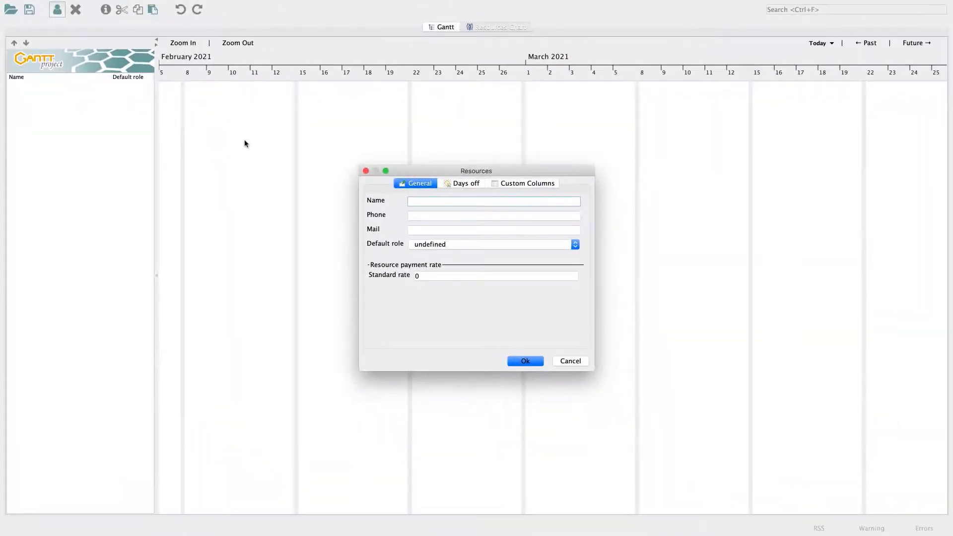
text(Gillian)
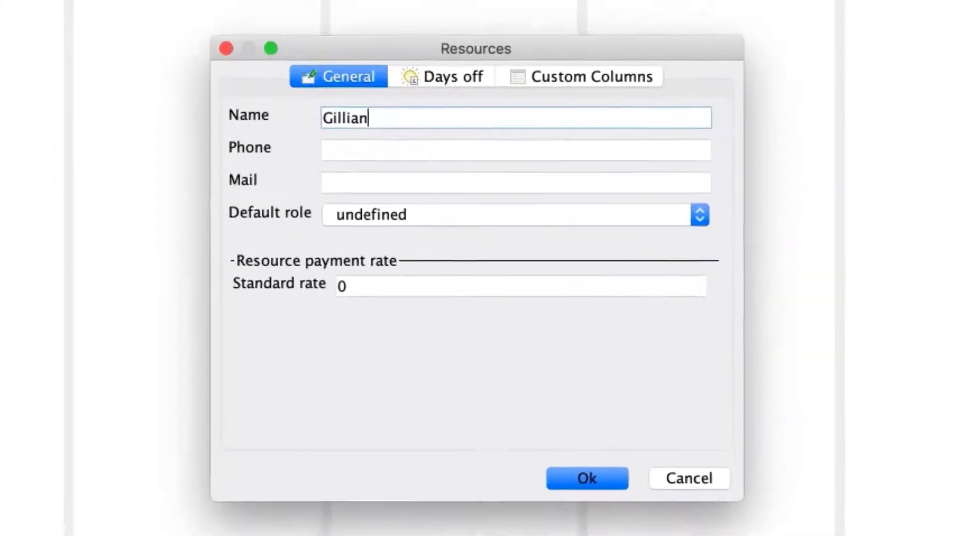
click(419, 148)
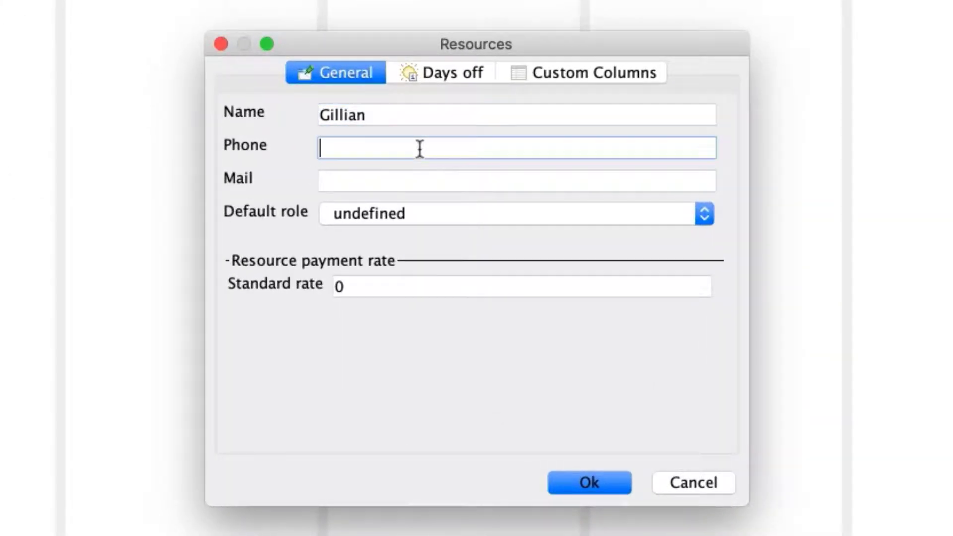
click(382, 213)
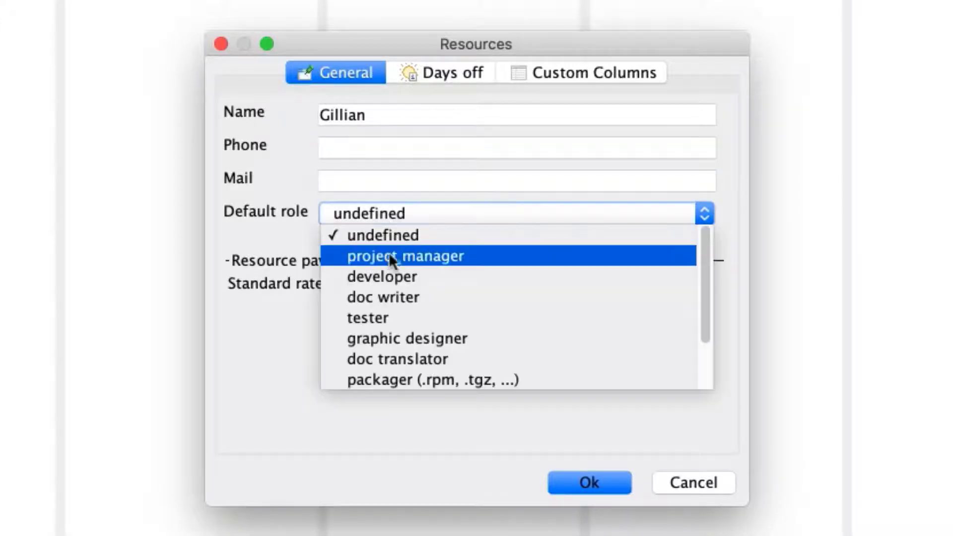
click(399, 264)
click(585, 481)
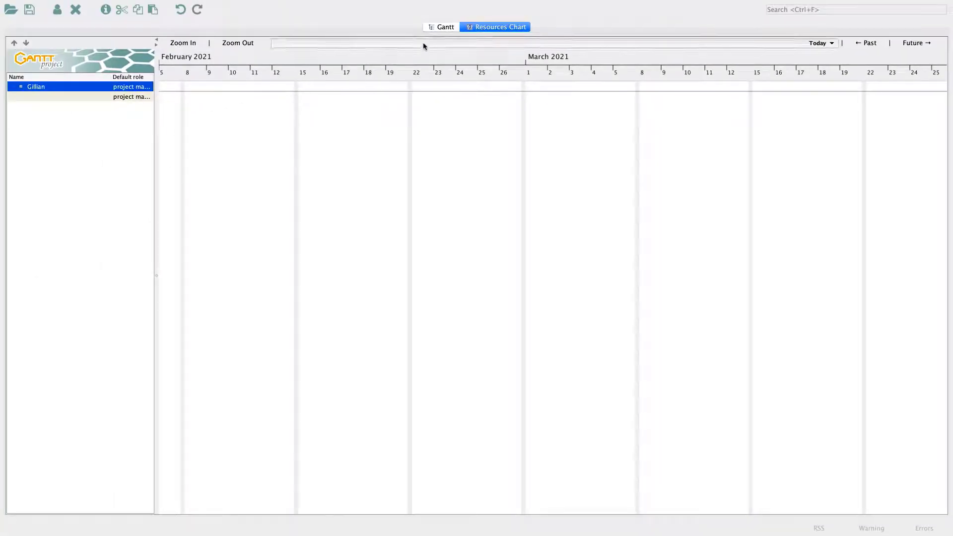
Add a new task named "Wp1: Ideation" to the Gantt chart.
click(444, 29)
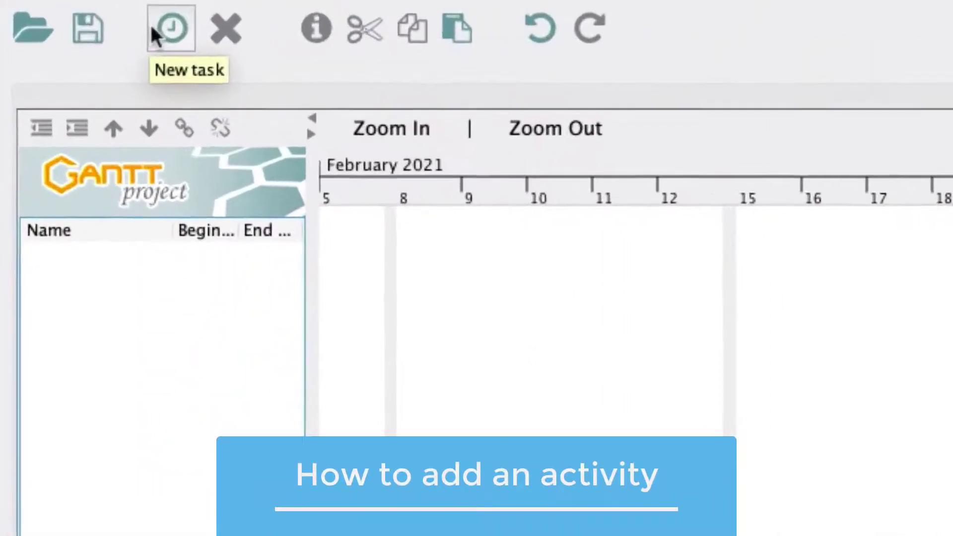
click(157, 29)
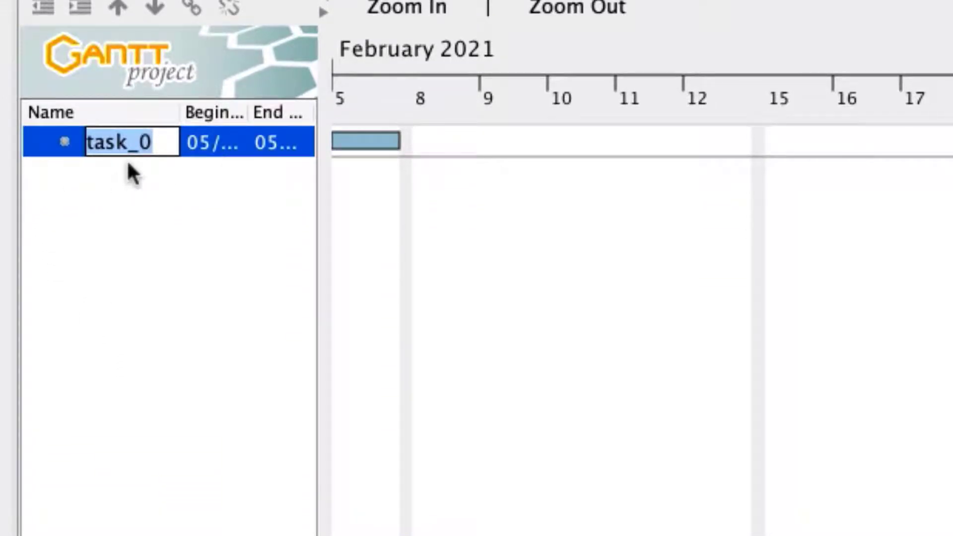
text(Wp)
text(1: Ideation)
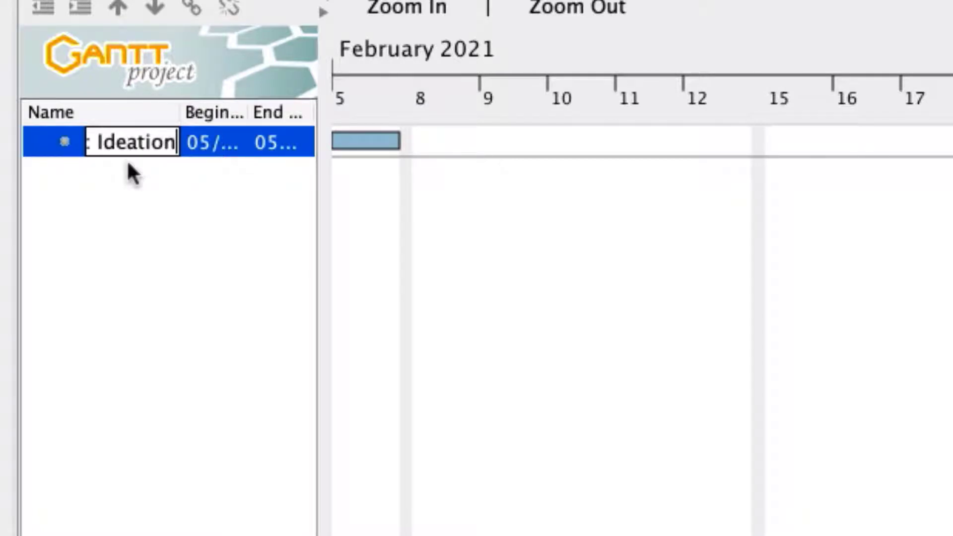
key(Return)
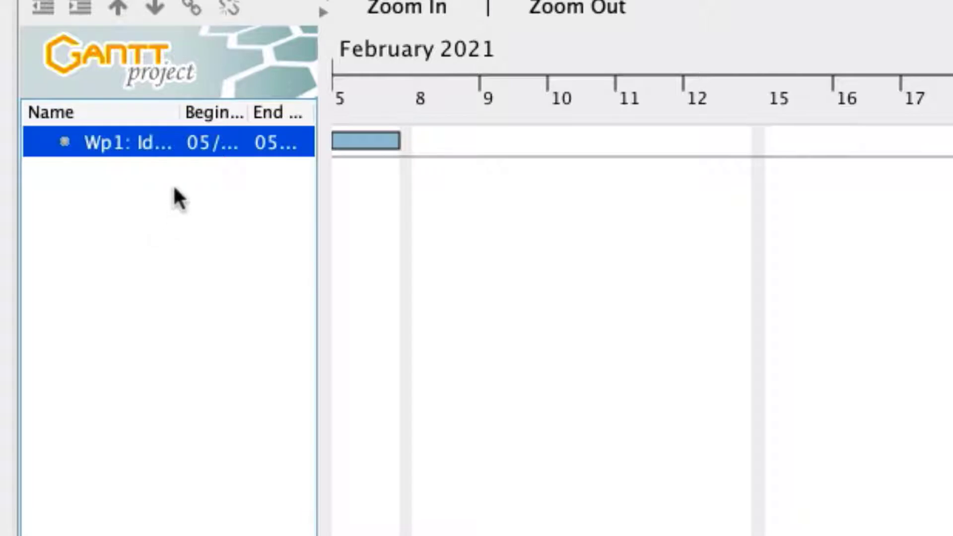
Set the duration of the task Wp1: Ideation to 7 in its properties.
double_click(127, 145)
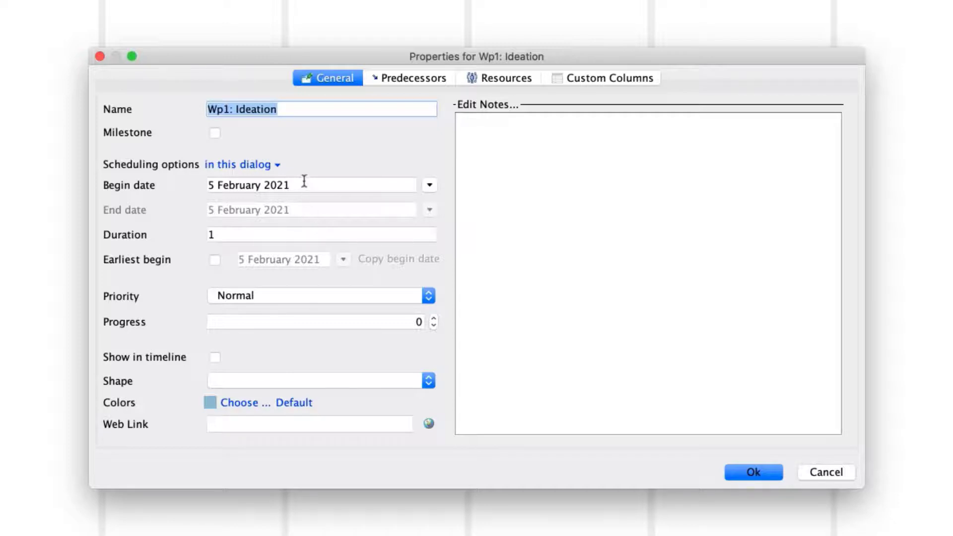
click(239, 232)
key(BackSpace)
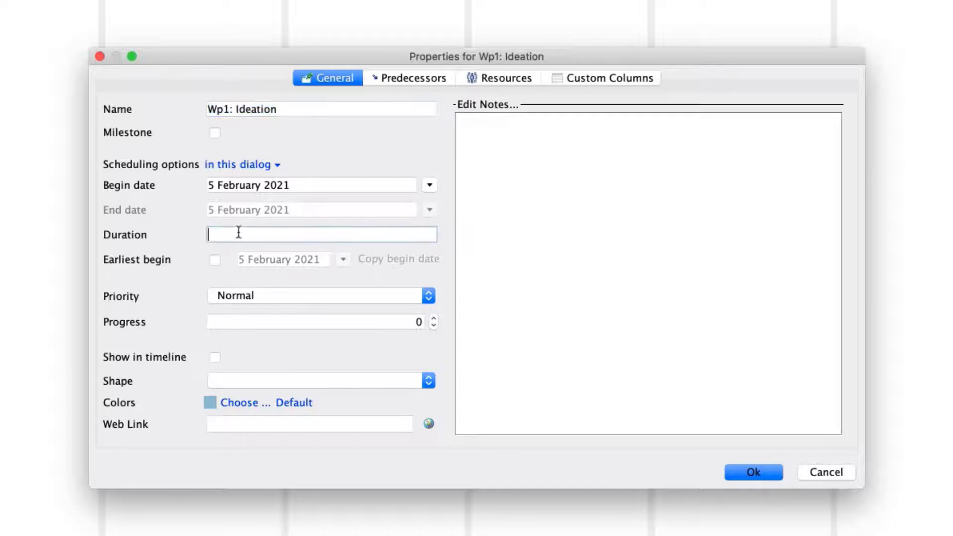
text(7)
Assign the project manager resource to Wp1: Ideation and apply the task properties.
click(487, 80)
click(136, 110)
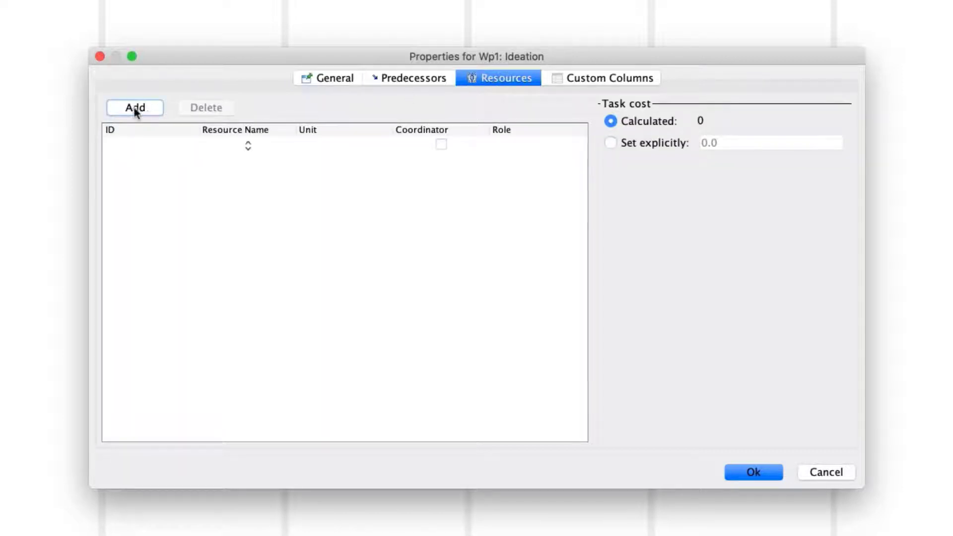
click(231, 146)
click(230, 144)
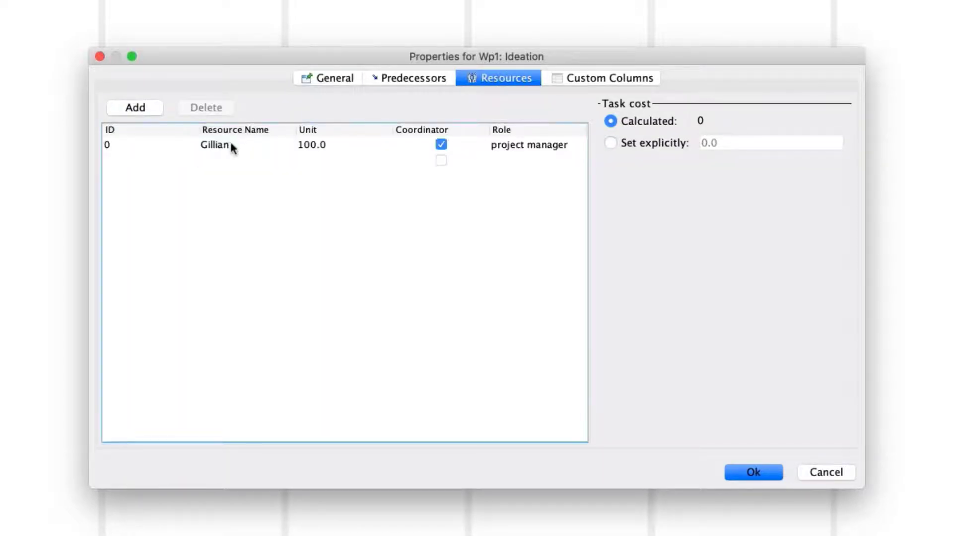
click(742, 469)
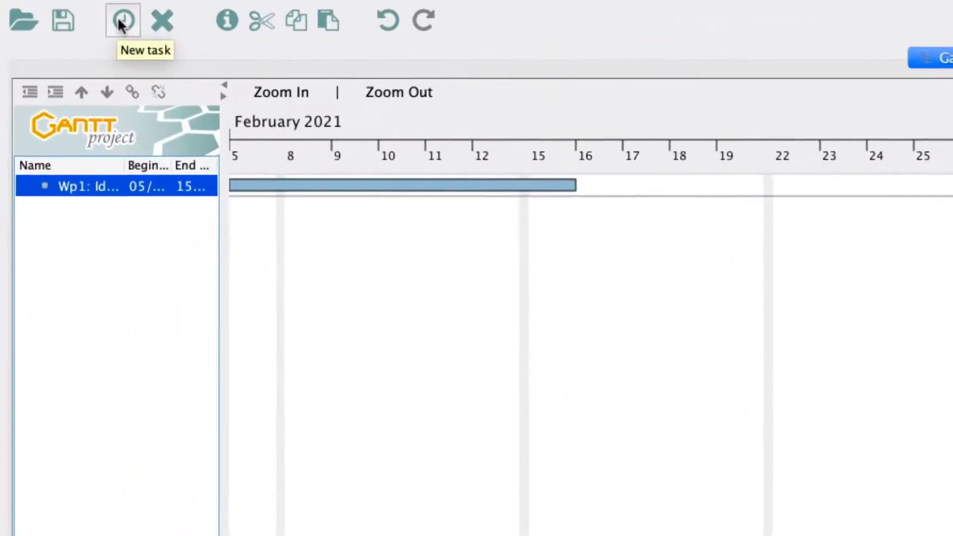
Add a second task named "Wp2: write Plan" below Wp1.
click(120, 23)
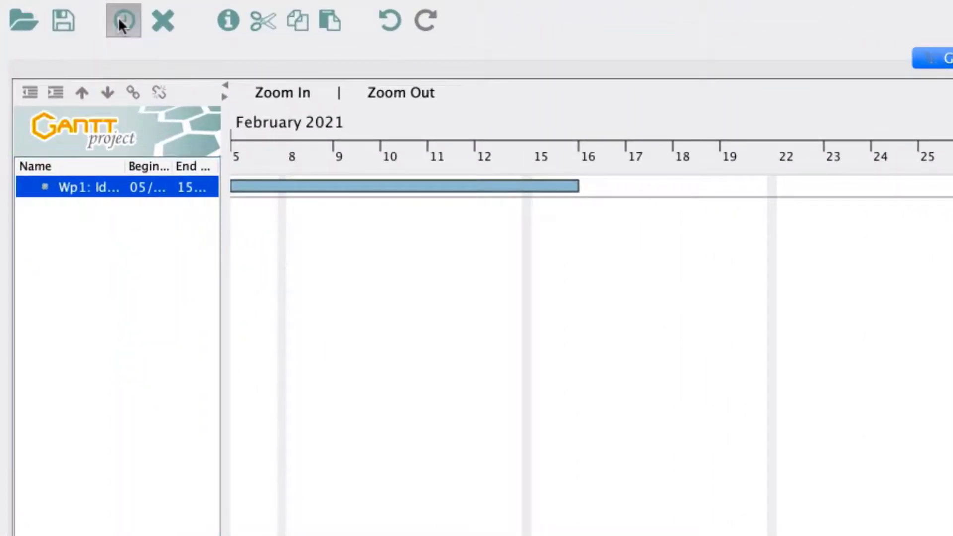
text(Wp)
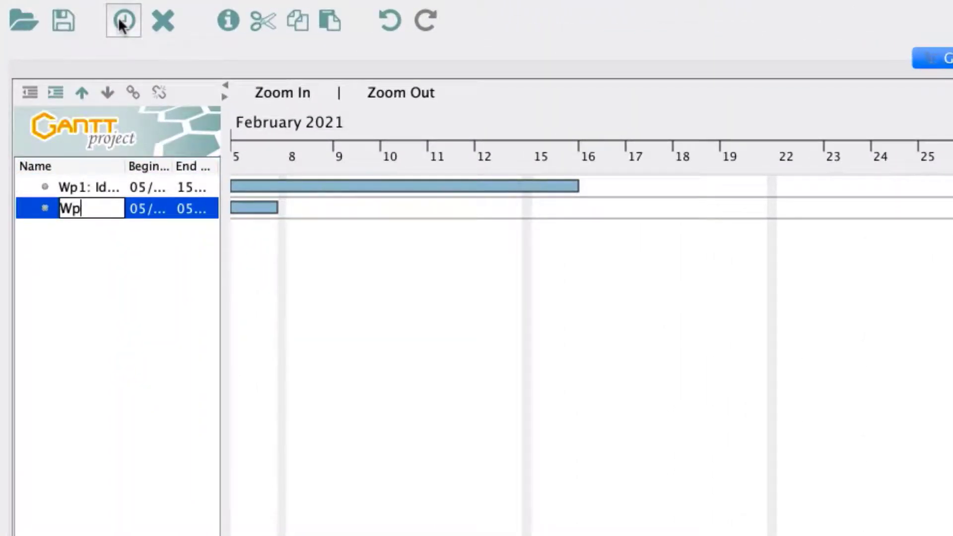
text(2: write Plan)
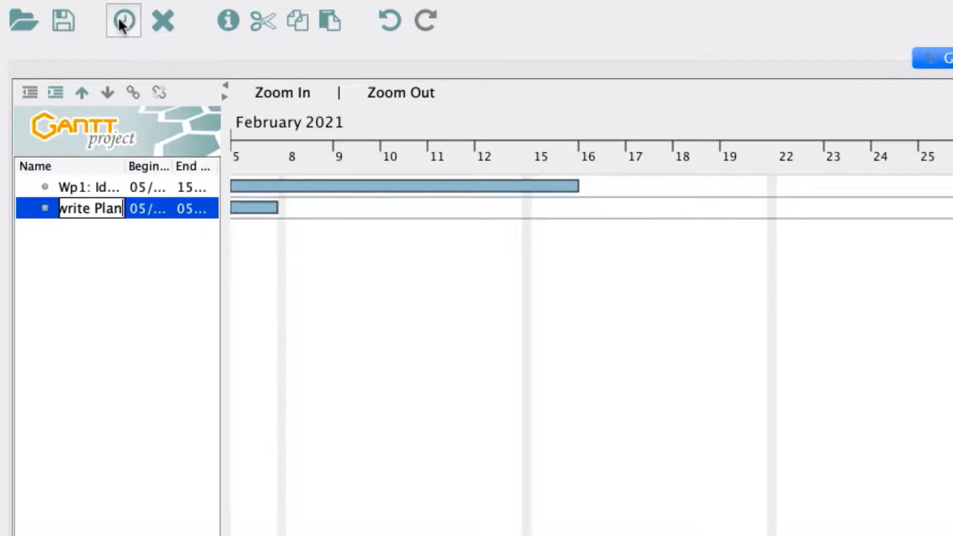
key(Return)
Set the duration of the task Wp2: write Plan to 28 in its properties.
double_click(85, 209)
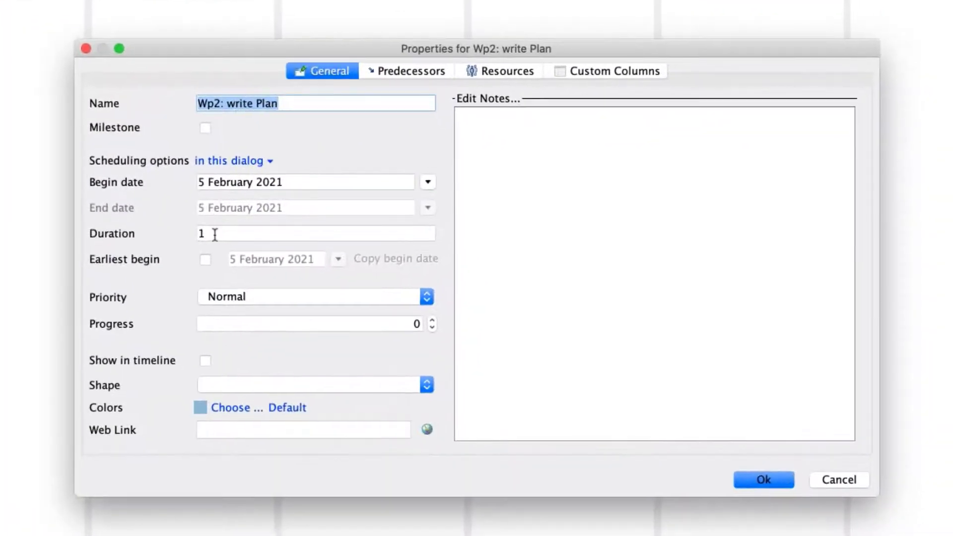
click(213, 233)
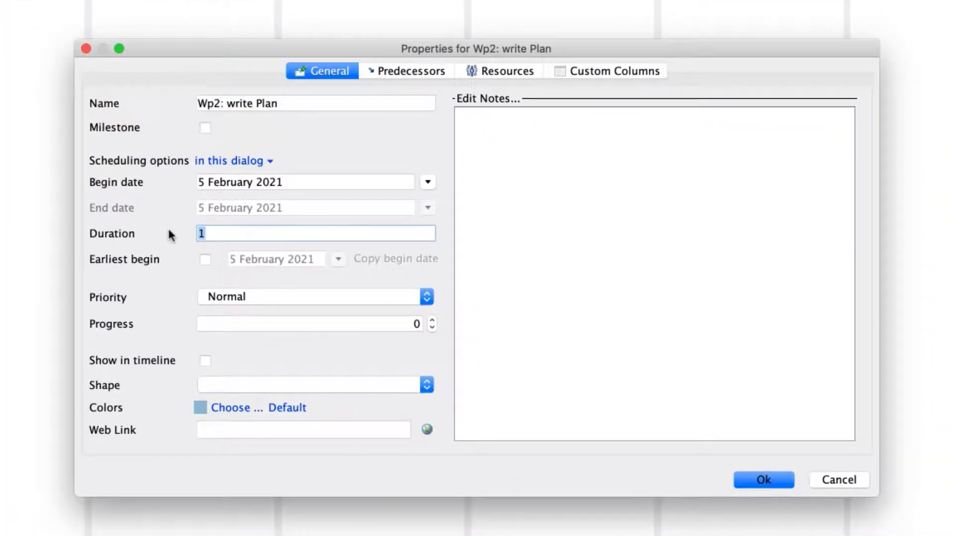
text(28)
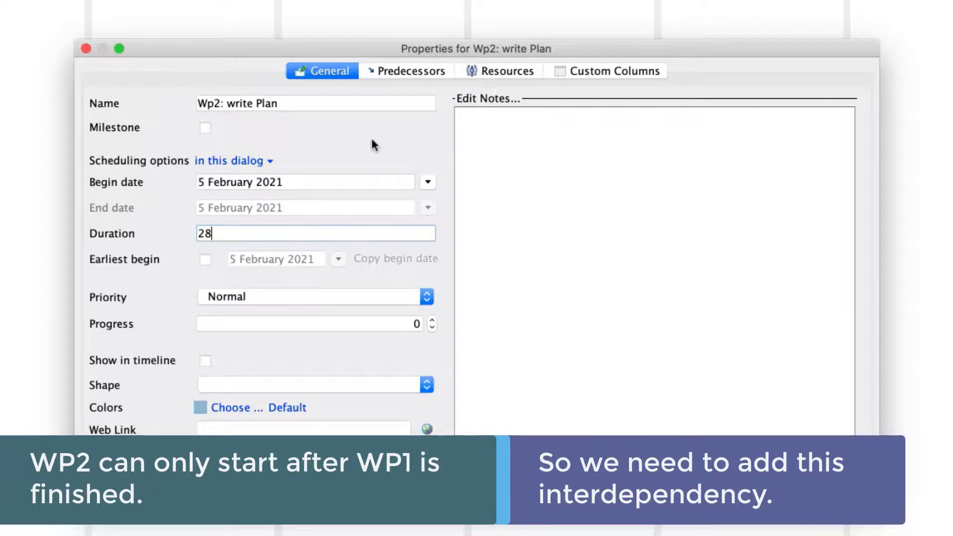
Add Wp1: Ideation as a predecessor of Wp2: write Plan with the Finish-Start link type.
click(388, 72)
click(112, 100)
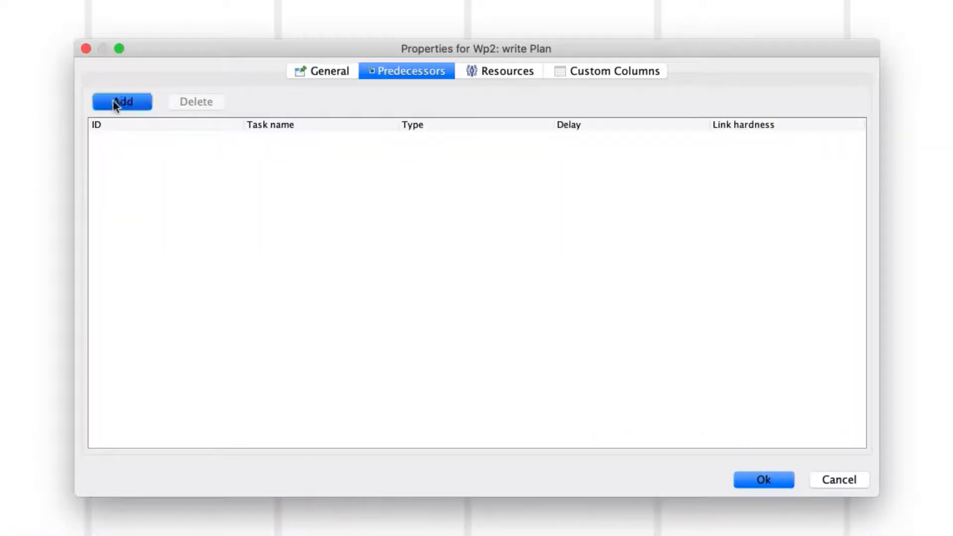
click(275, 142)
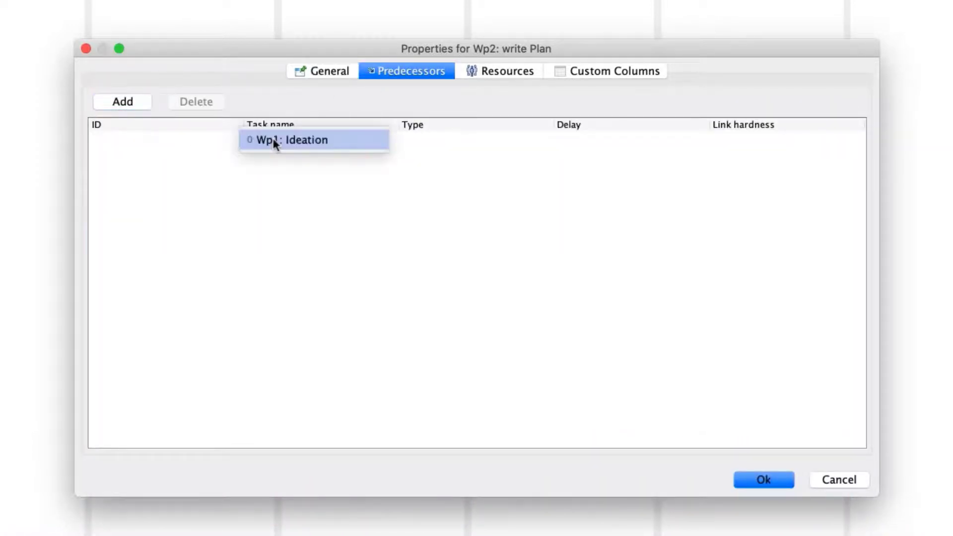
click(275, 142)
click(431, 140)
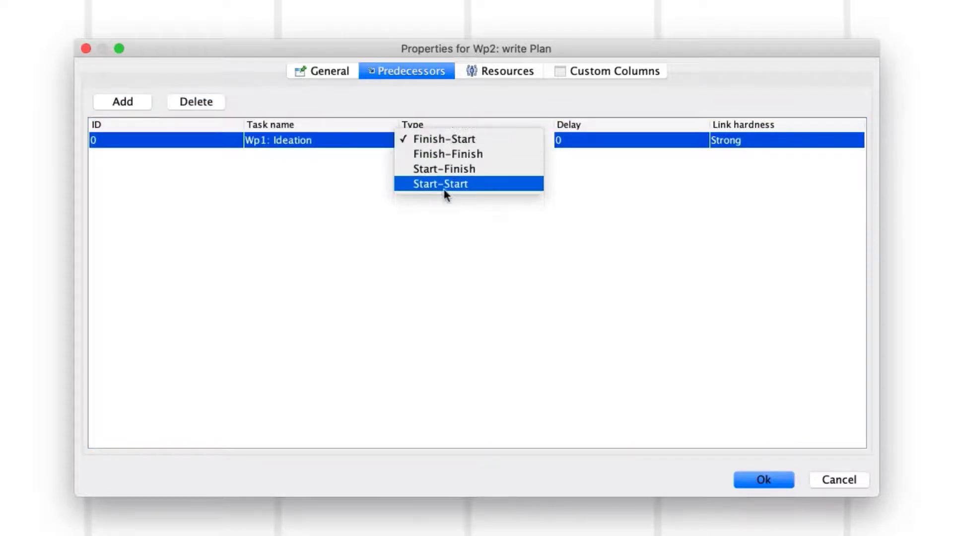
click(445, 145)
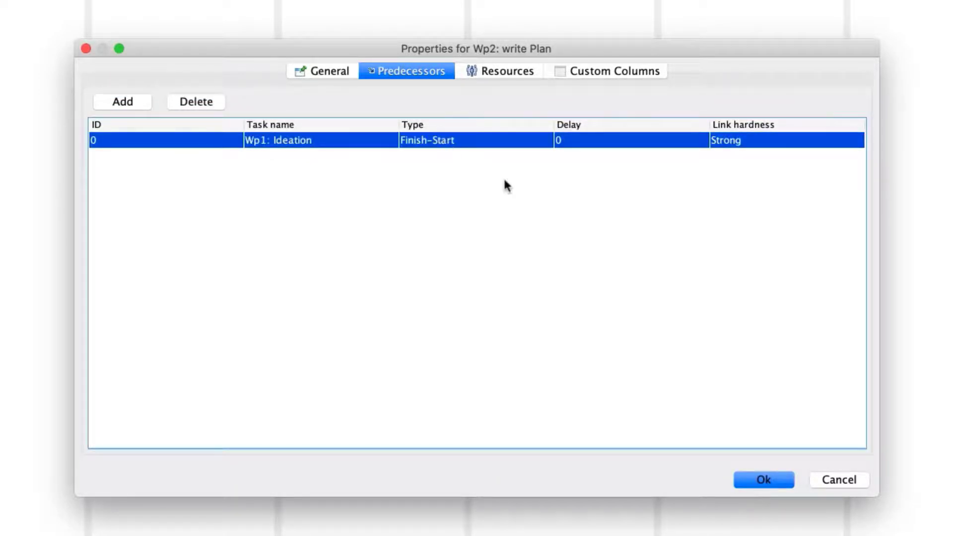
Assign the project manager resource to Wp2: write Plan and apply the task properties.
click(498, 73)
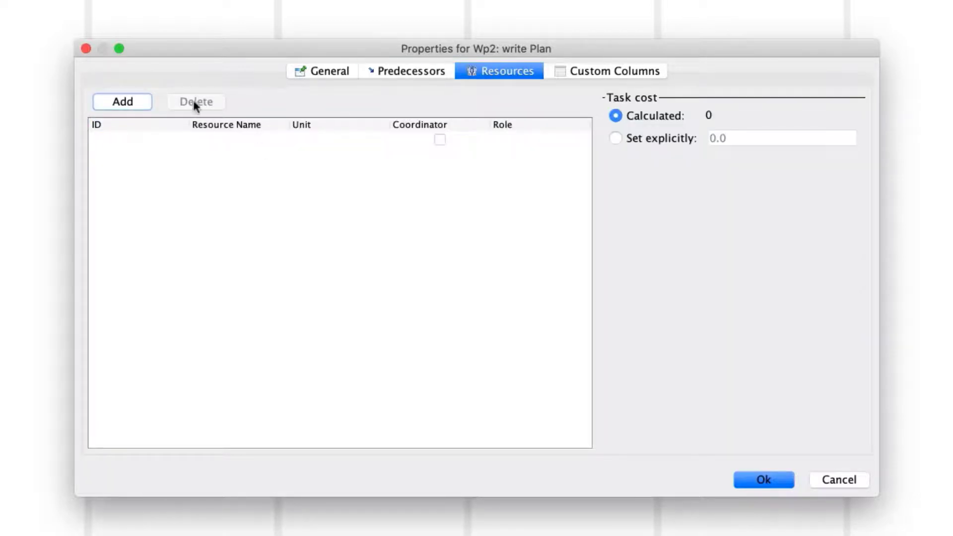
click(97, 101)
click(210, 138)
click(212, 139)
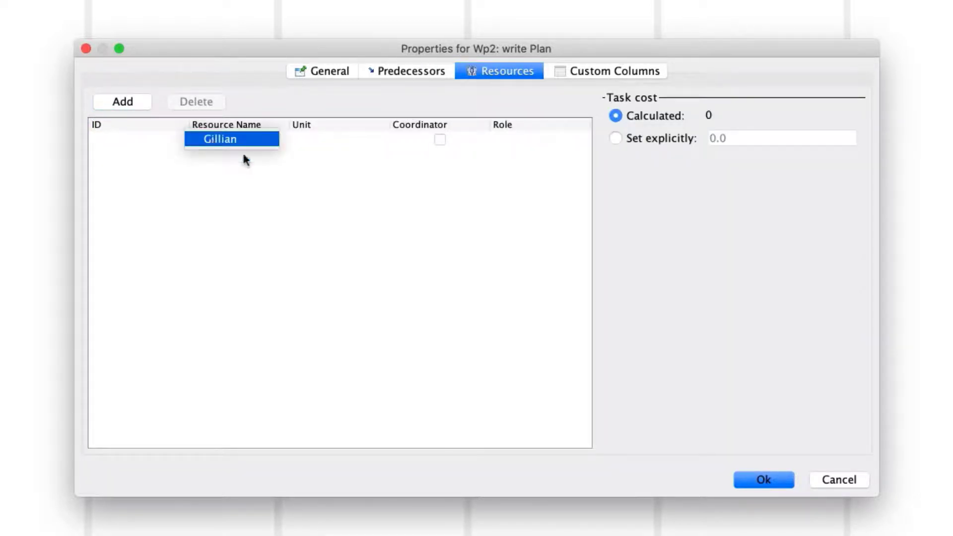
click(763, 479)
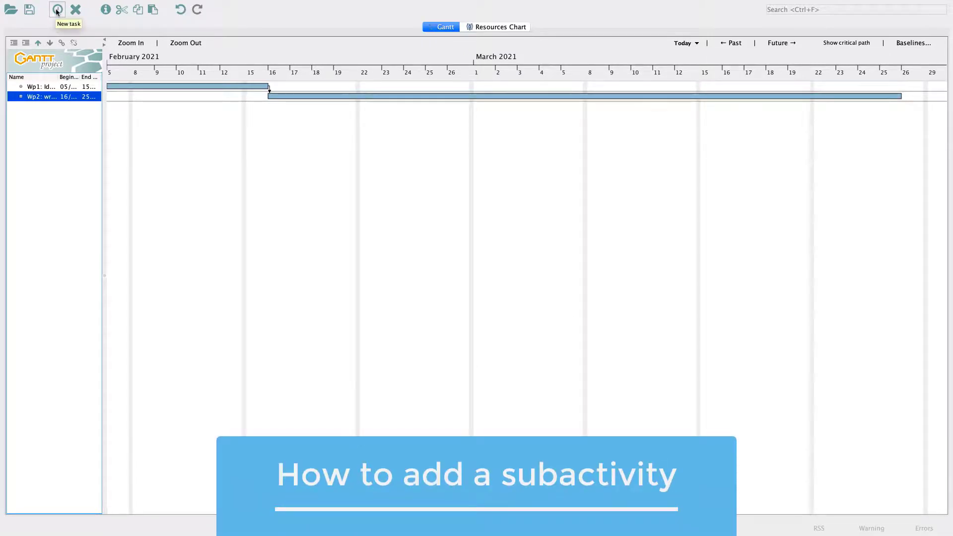
Add a new task named "2.1 Research Questions" below Wp2.
click(57, 10)
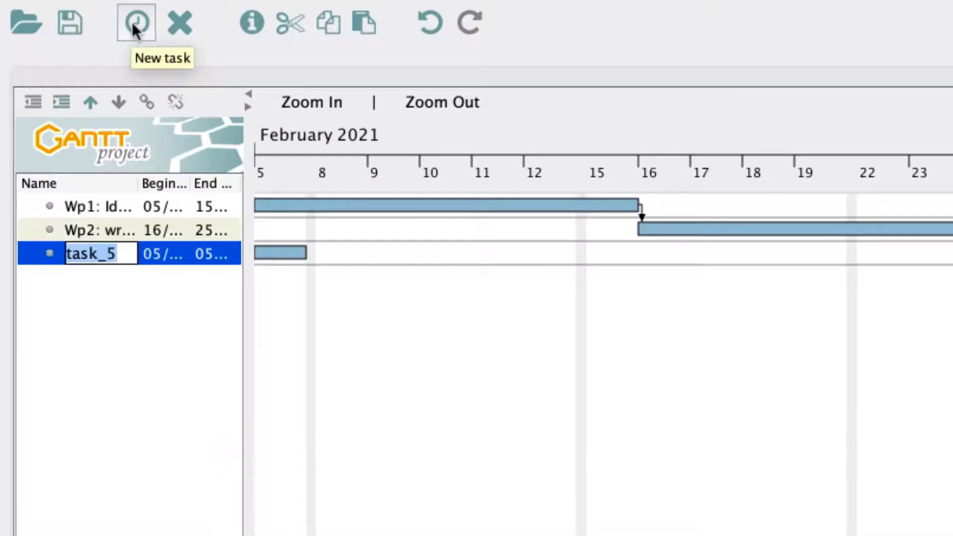
text(2.1 Re)
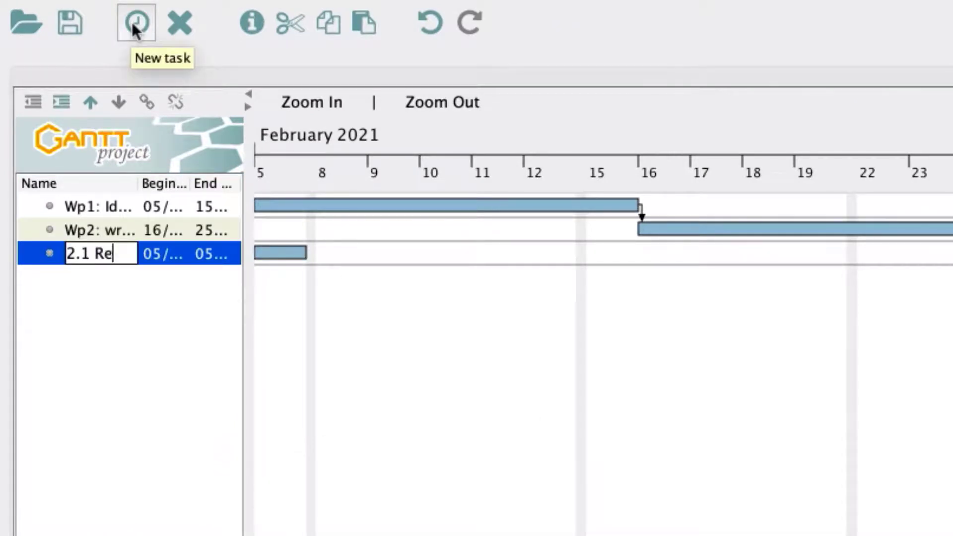
text(search Que)
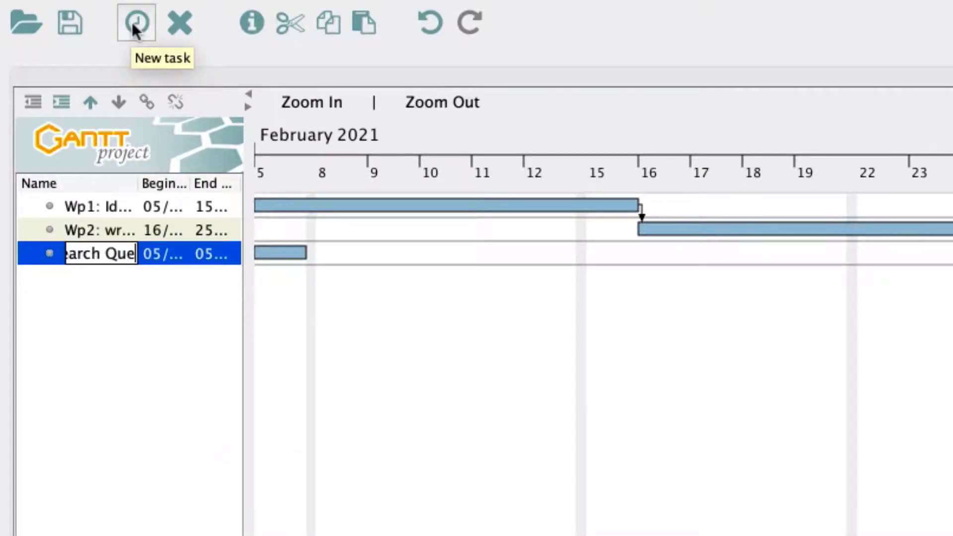
text(stions)
key(Return)
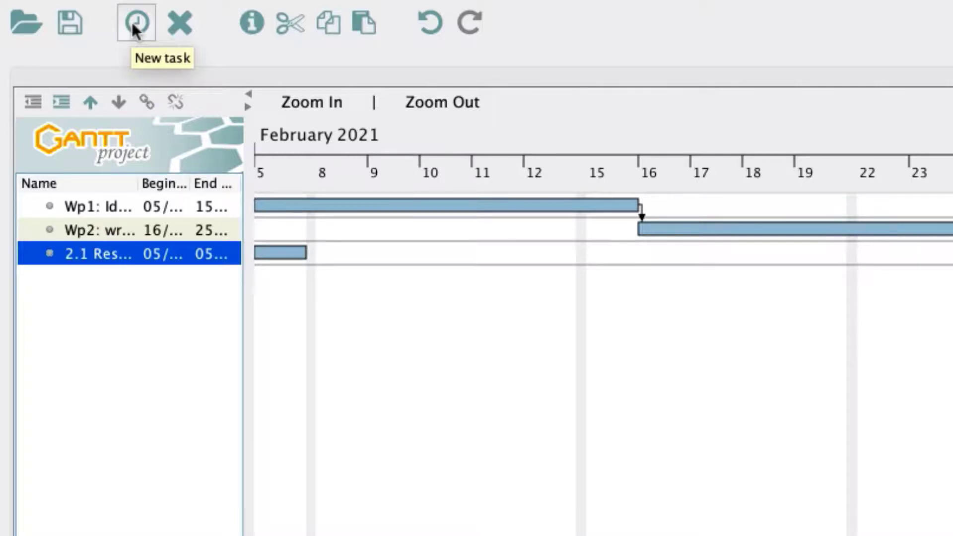
Add a new task named "2.2 Research Design" below task 2.1.
click(133, 25)
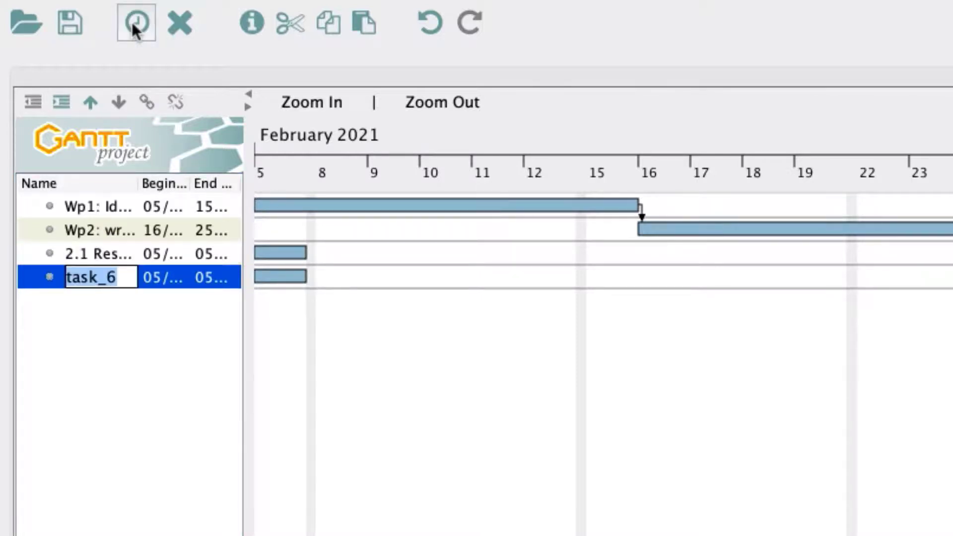
text(2.2 Researc)
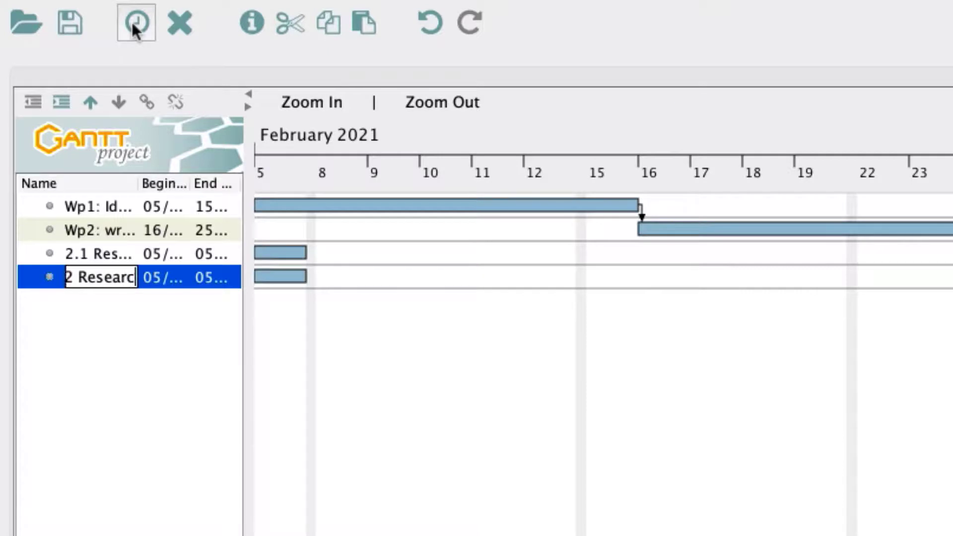
text(h Design)
key(Return)
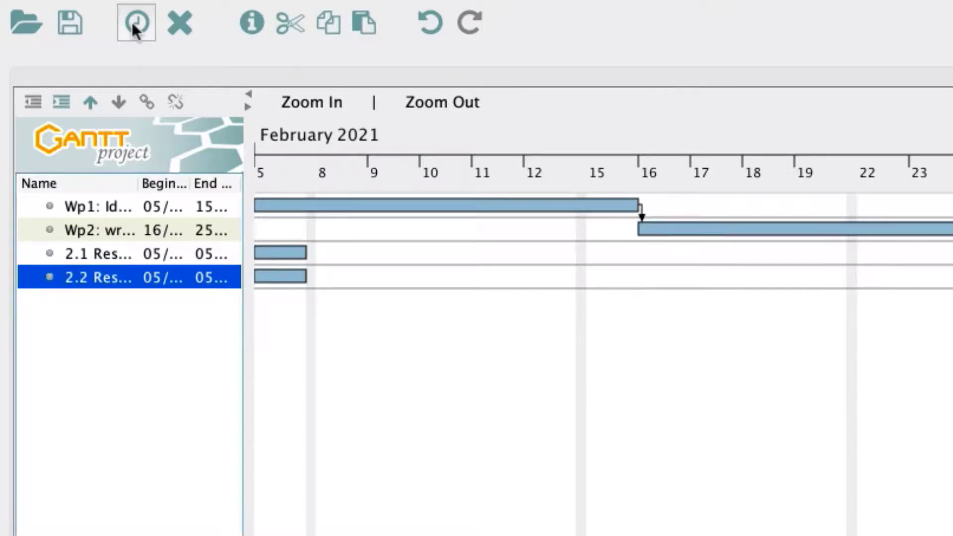
Add a new task named "2.3 Planning" and indent tasks 2.1, 2.2 and 2.3 as subtasks of Wp2.
click(133, 25)
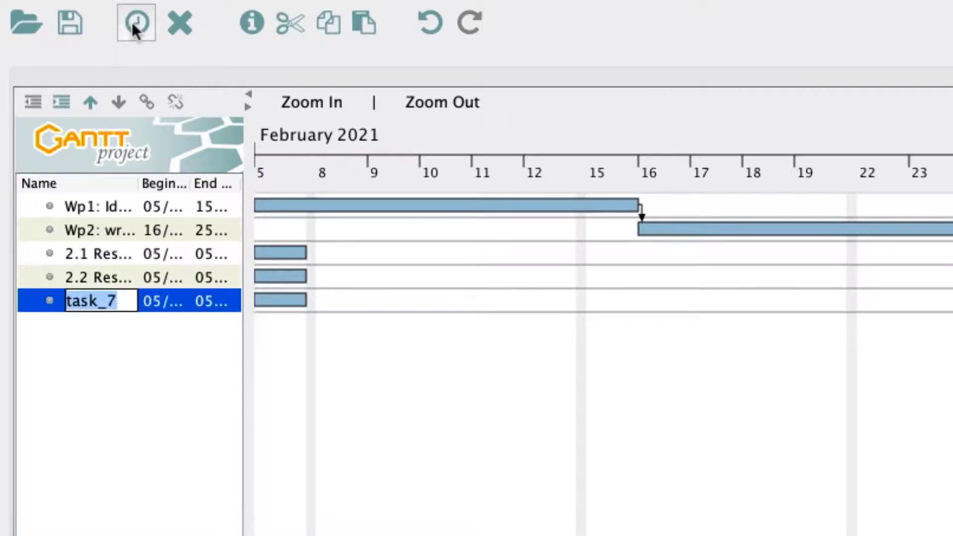
text(2.3 Plannin)
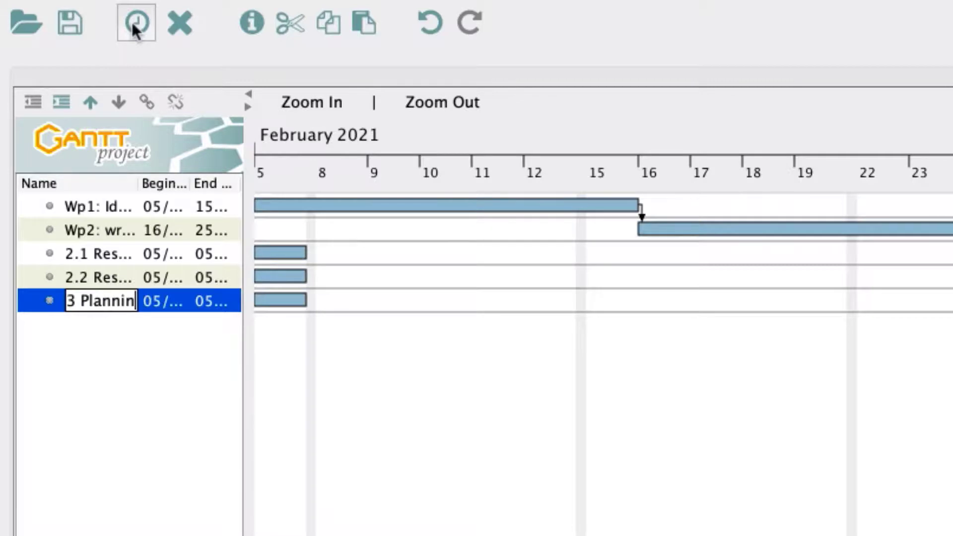
click(101, 253)
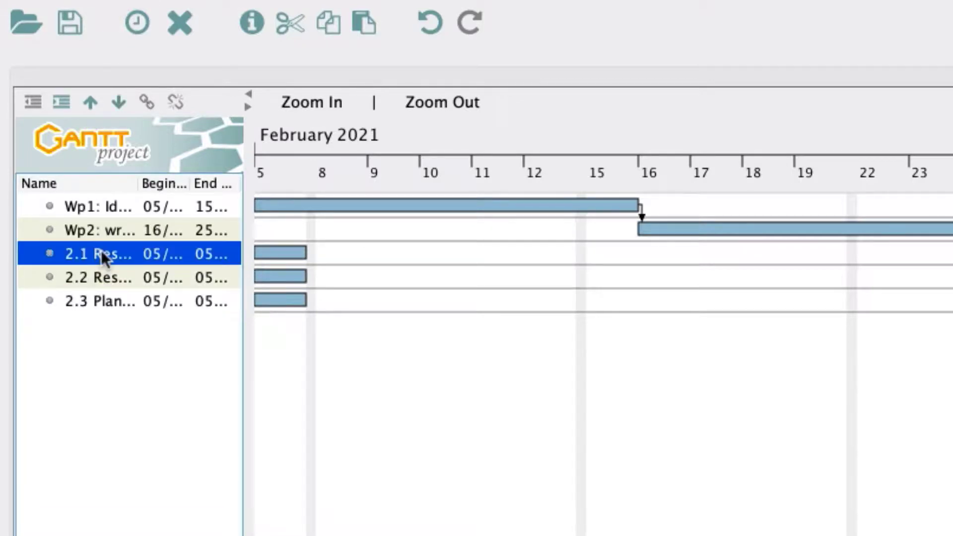
click(61, 101)
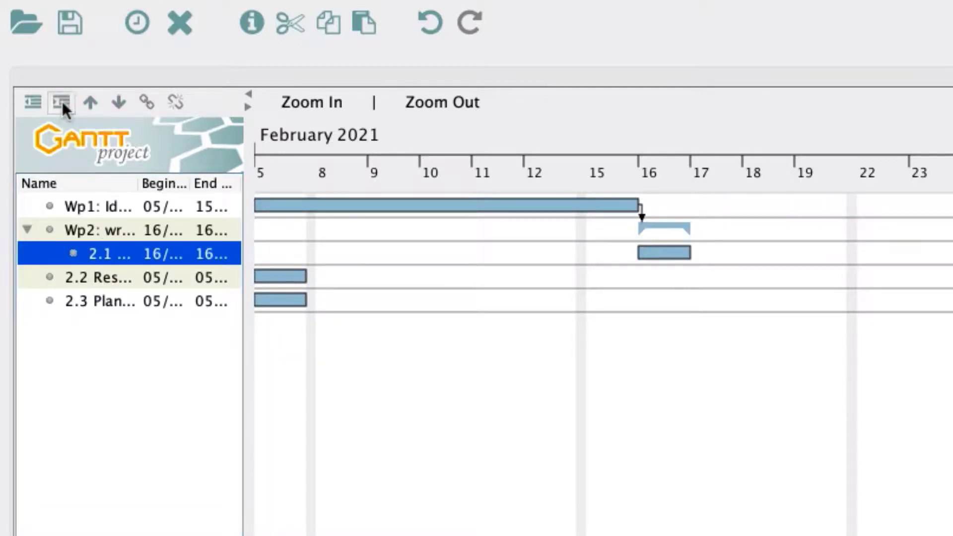
click(117, 276)
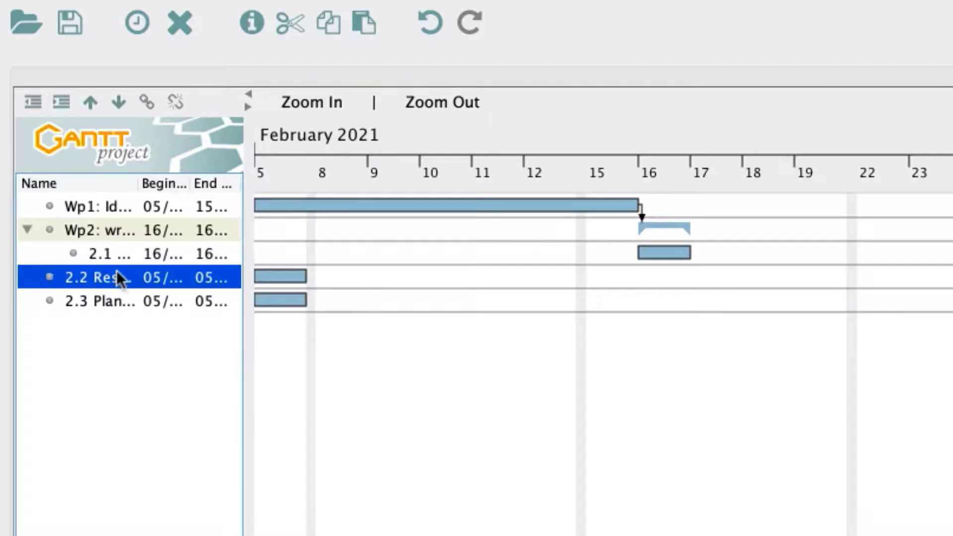
click(61, 102)
click(99, 301)
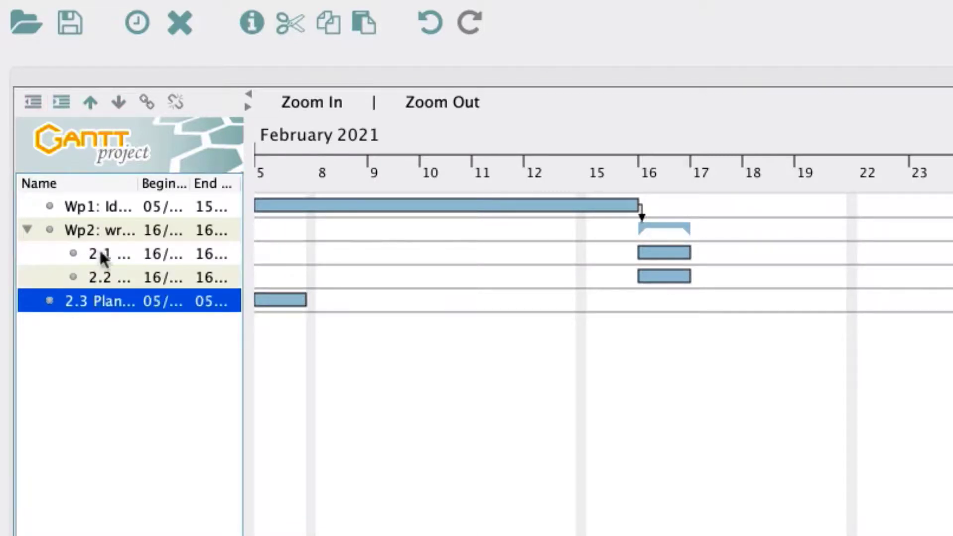
click(64, 103)
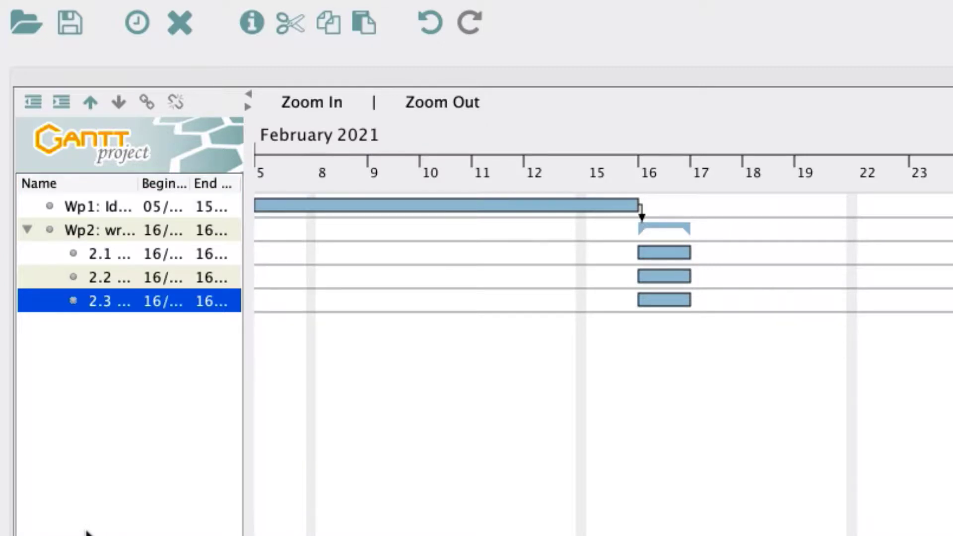
Set the duration of task 2.1 Research Questions to 10 and apply the task properties.
double_click(113, 251)
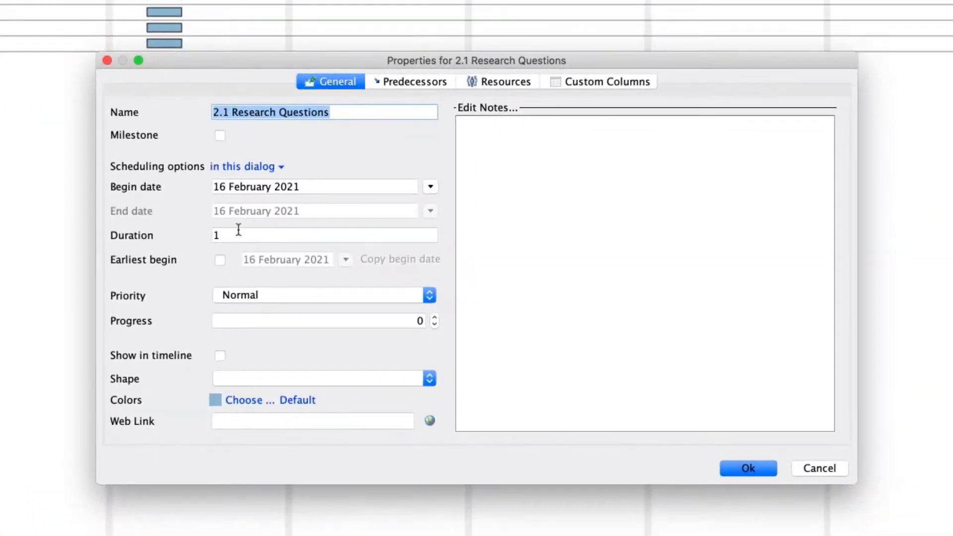
click(237, 233)
text(0)
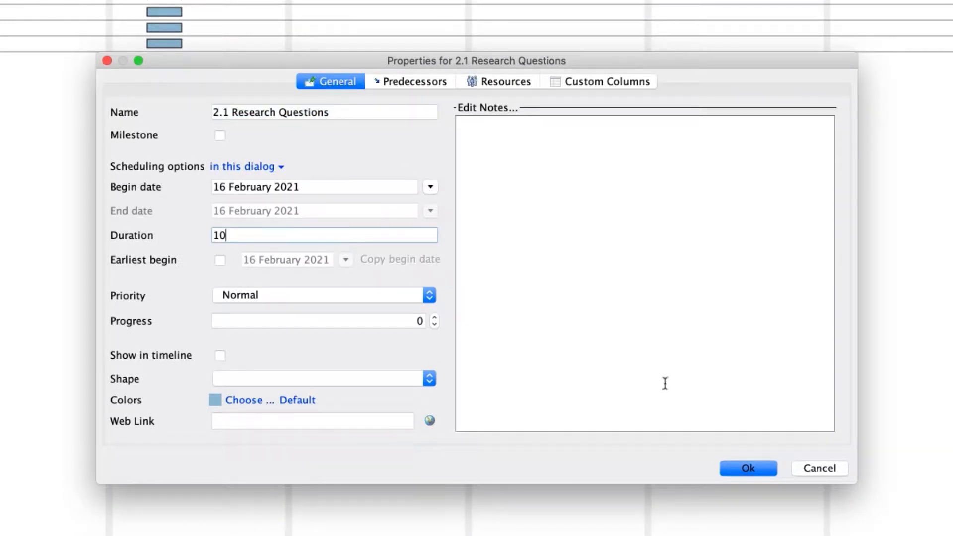
click(727, 466)
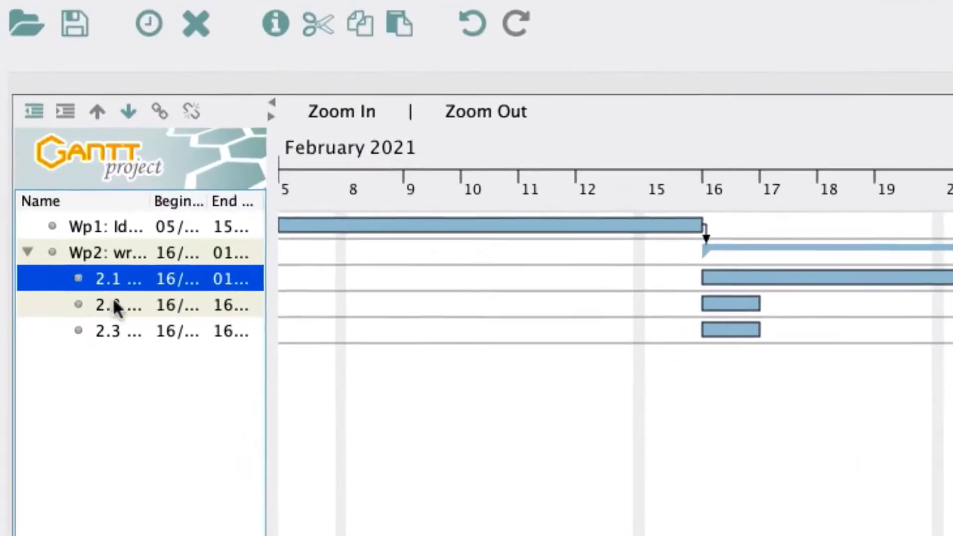
Set the duration of 2.2 Research Design to 10 and add 2.1 Research Questions as its Finish-Start predecessor.
double_click(115, 308)
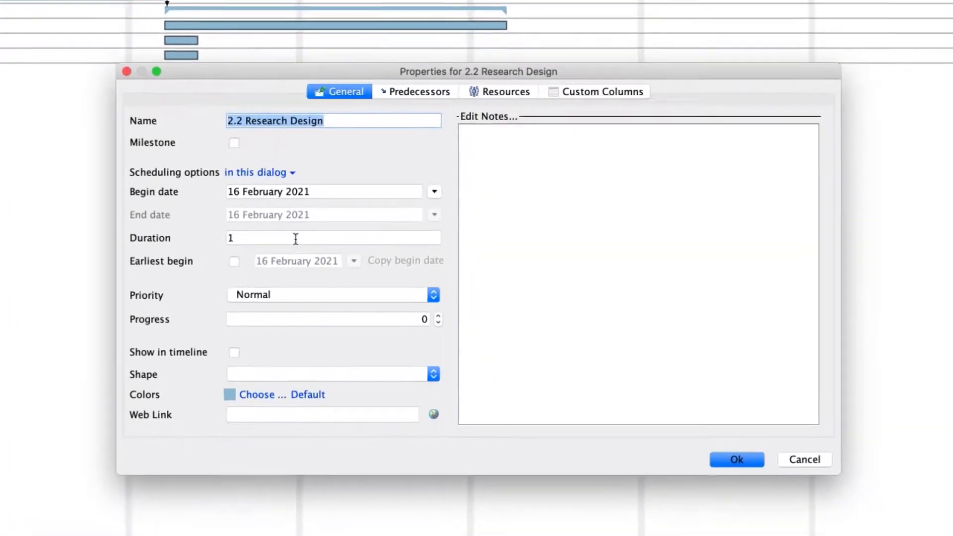
click(289, 238)
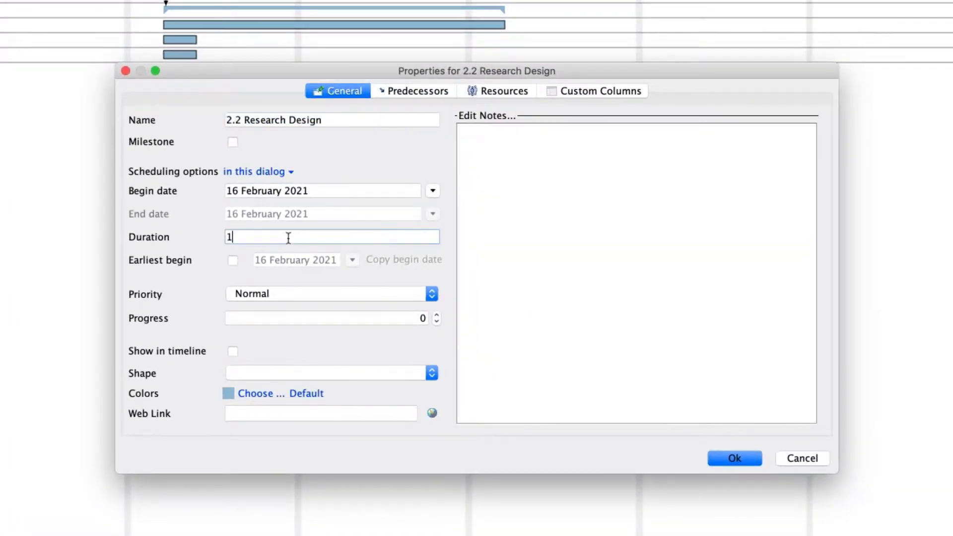
text(0)
click(410, 92)
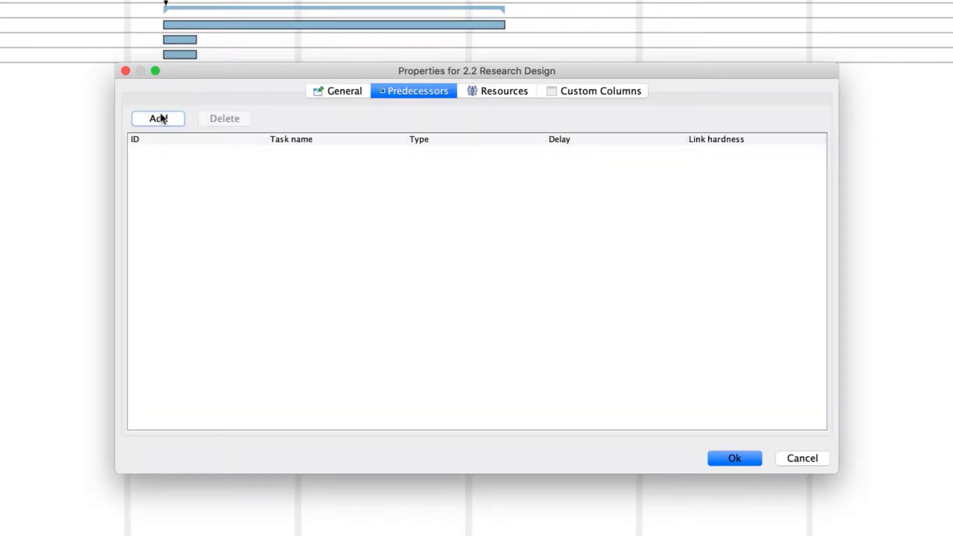
click(162, 119)
click(280, 154)
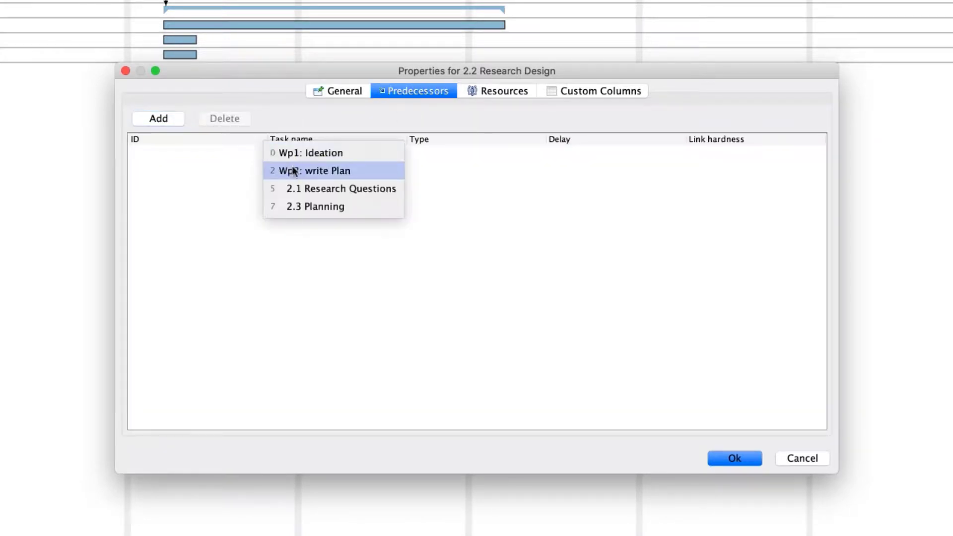
click(300, 187)
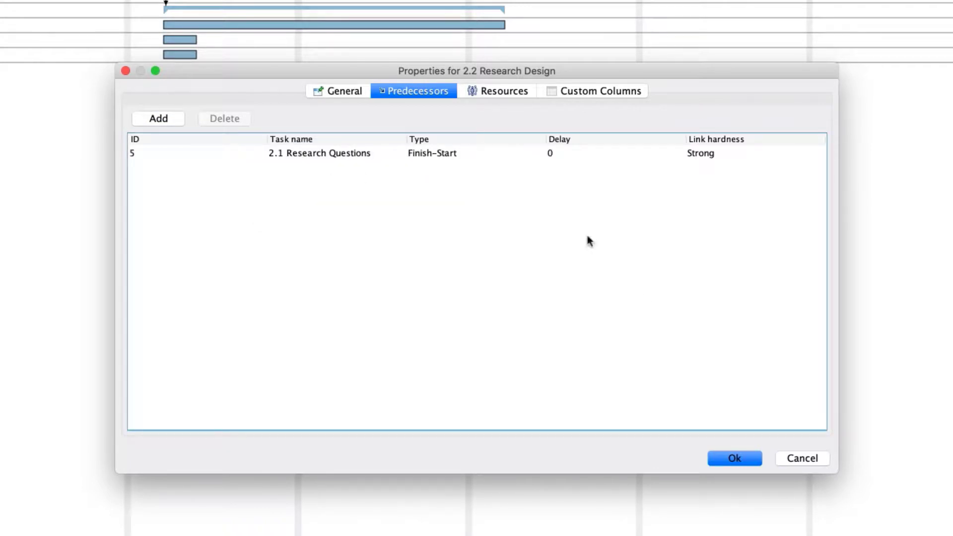
click(734, 459)
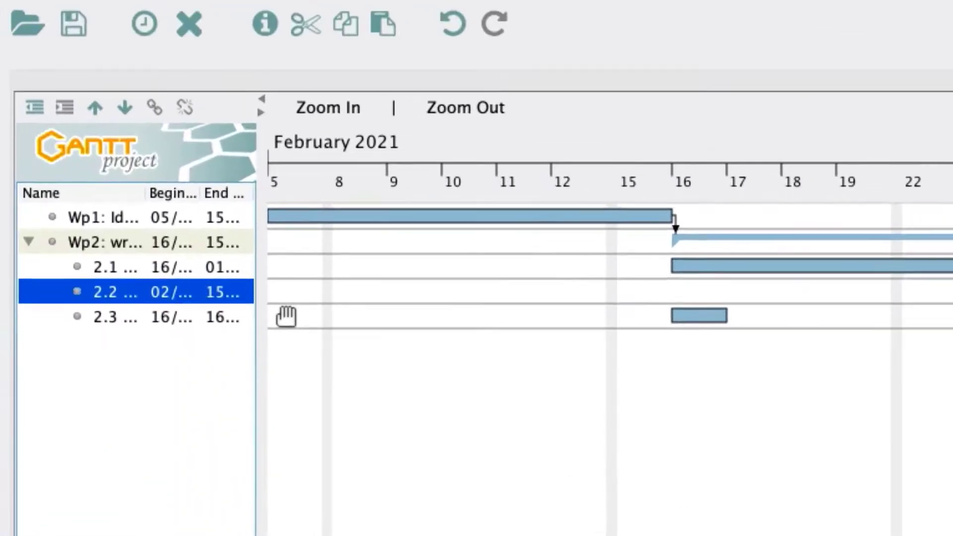
Set the duration of 2.3 Planning to 8 and add 2.2 Research Design as its Finish-Start predecessor.
click(209, 322)
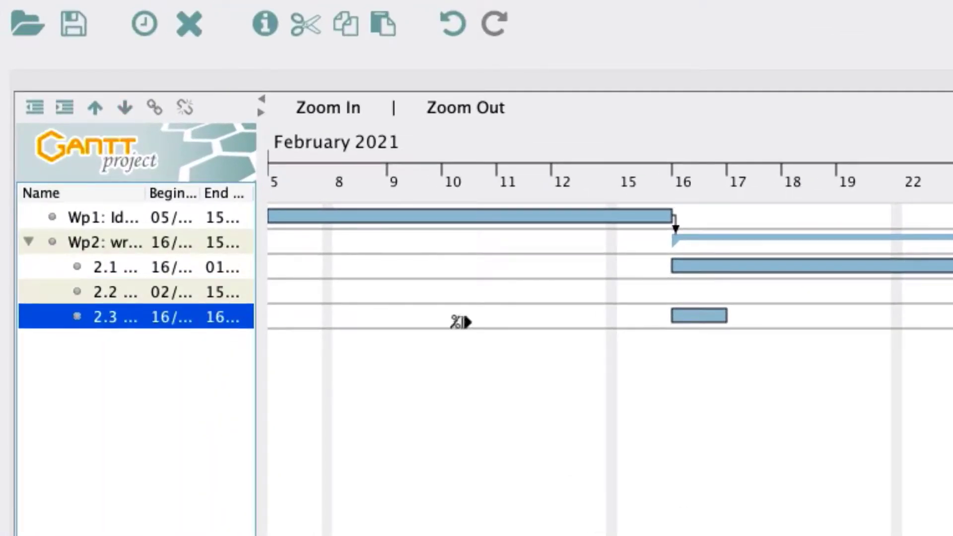
double_click(145, 323)
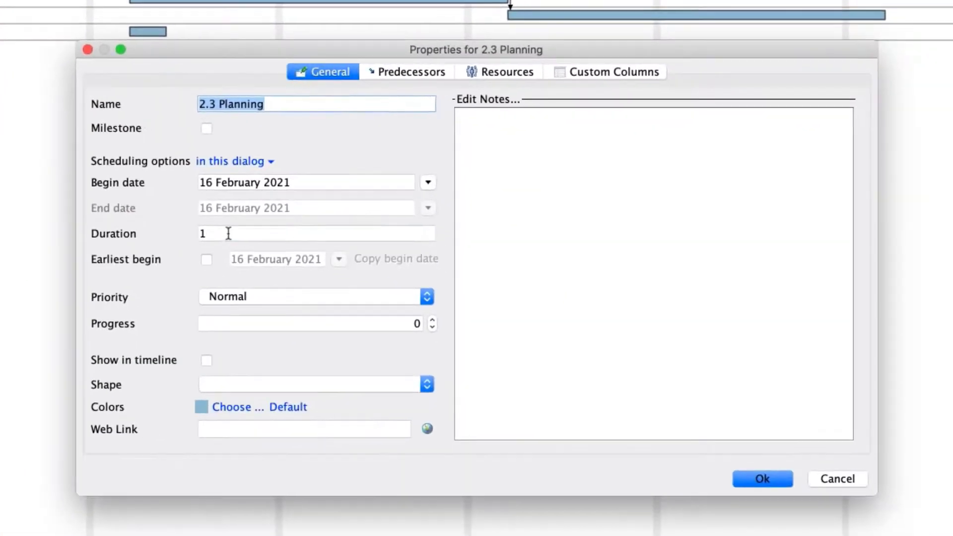
drag(226, 234, 183, 234)
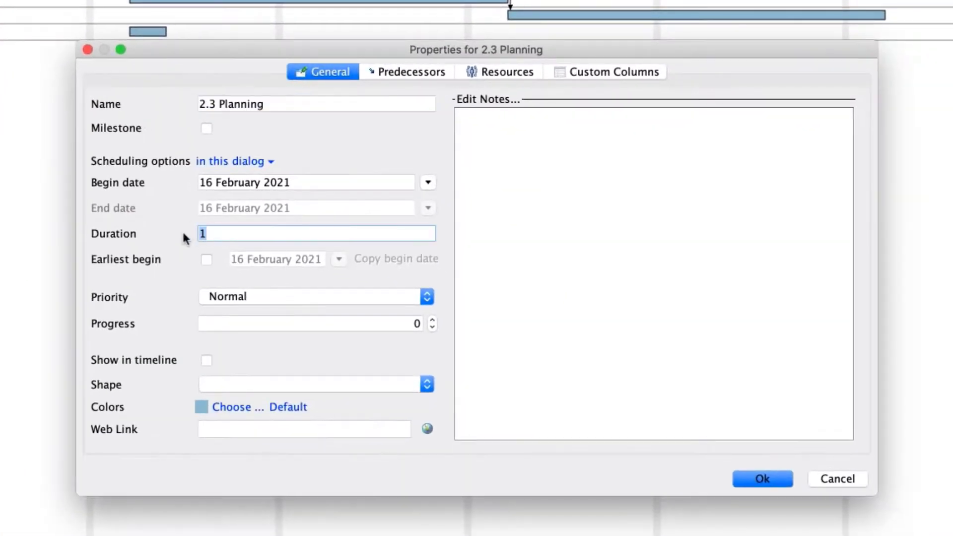
text(8)
click(410, 76)
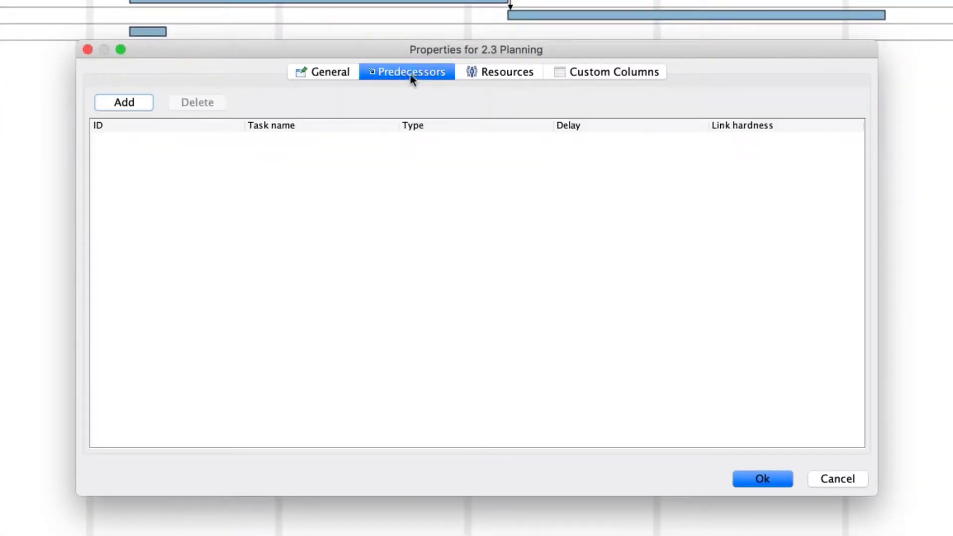
click(136, 104)
click(271, 140)
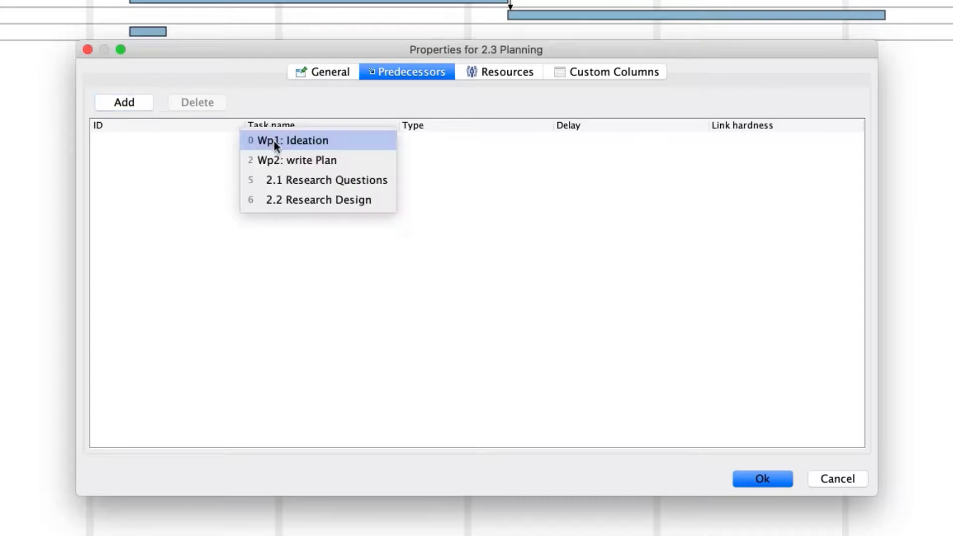
click(288, 202)
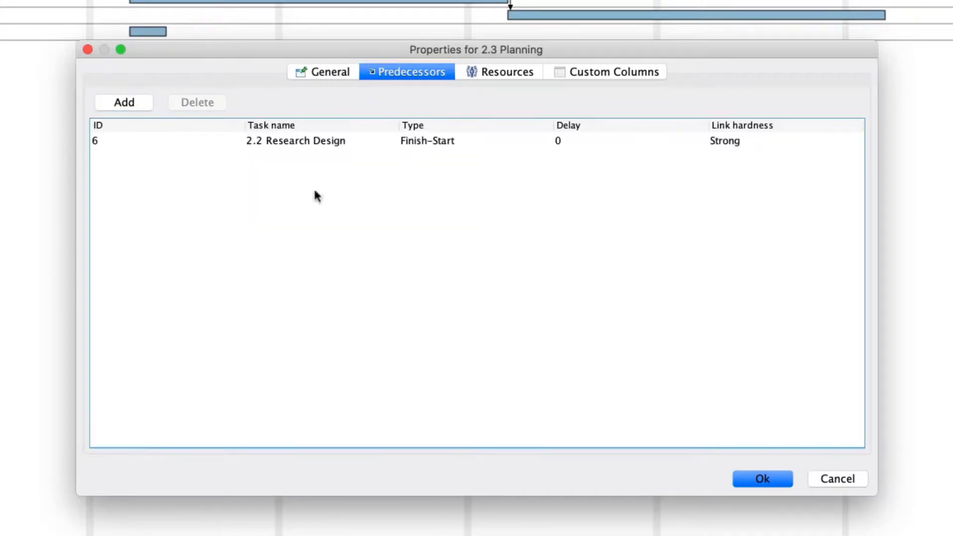
click(791, 478)
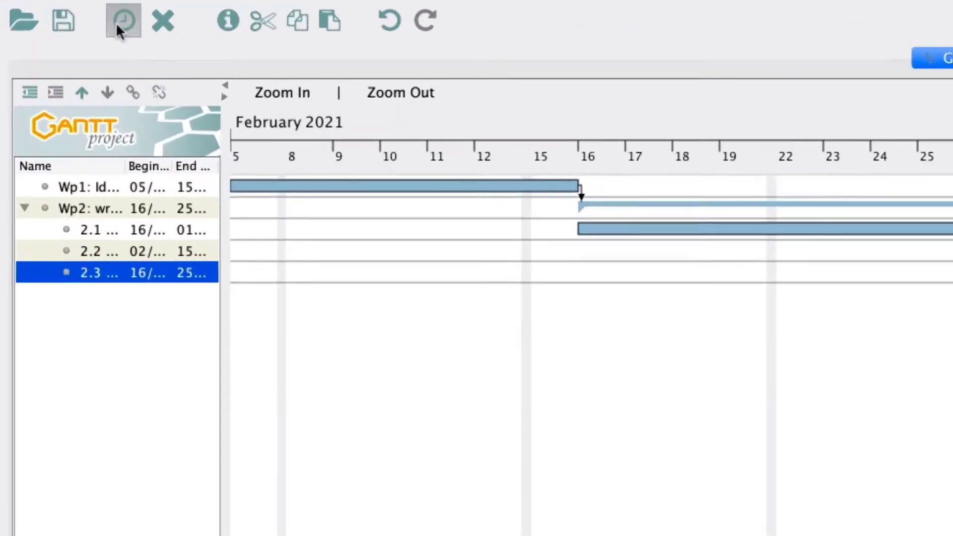
Add a new task named "Projet Plan deadline" below 2.3 Planning and outdent it to the top level.
click(62, 11)
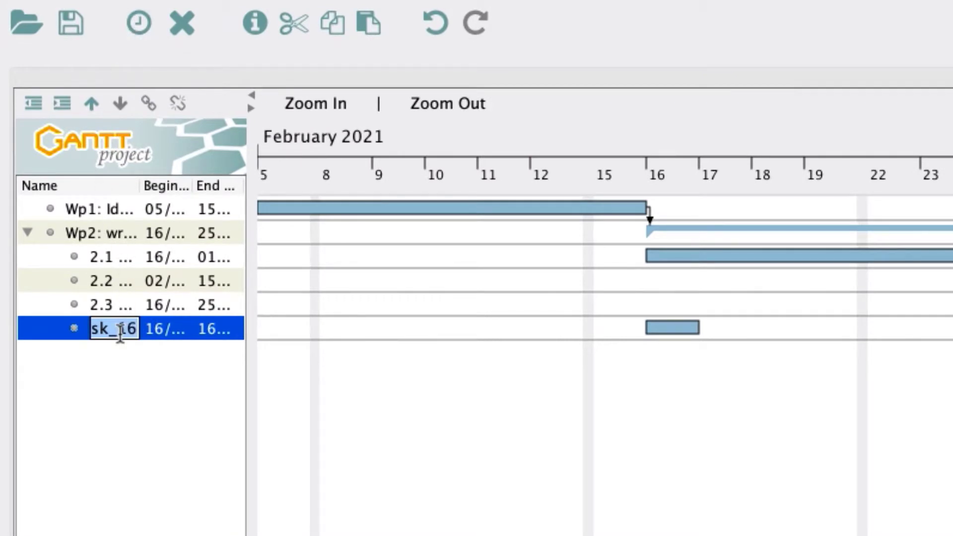
text(Proje)
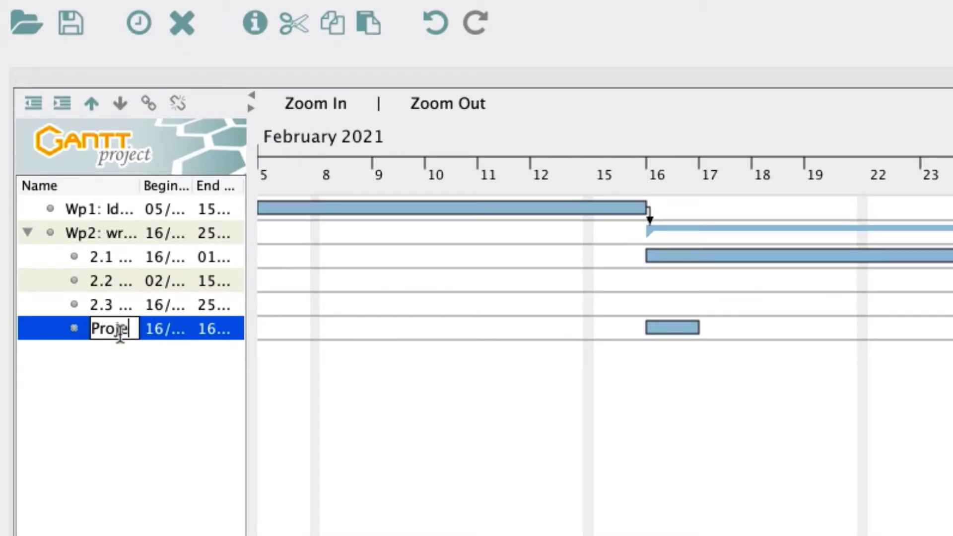
text(ct Plan deadline)
key(Return)
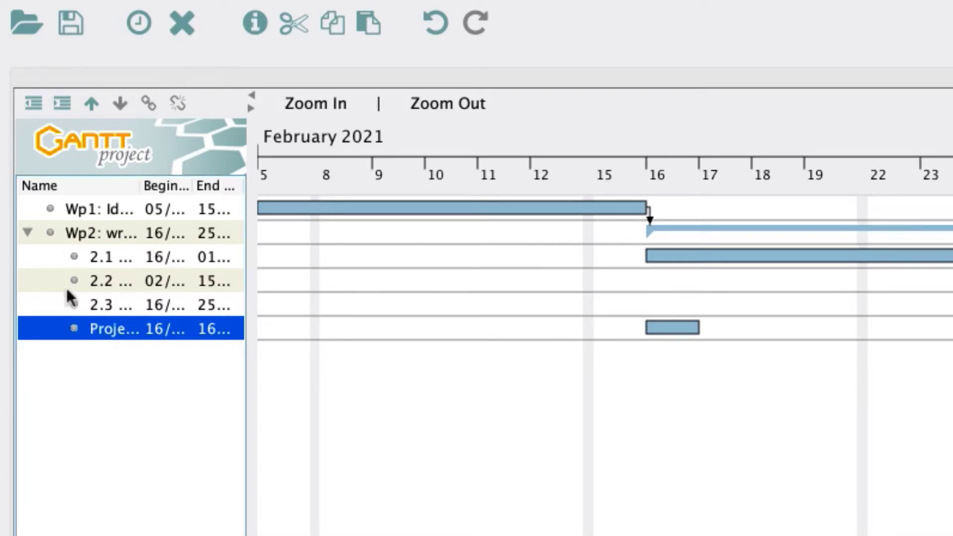
click(31, 101)
Correct the deadline task's name to "Project Plan deadline" and mark it as a milestone.
double_click(96, 325)
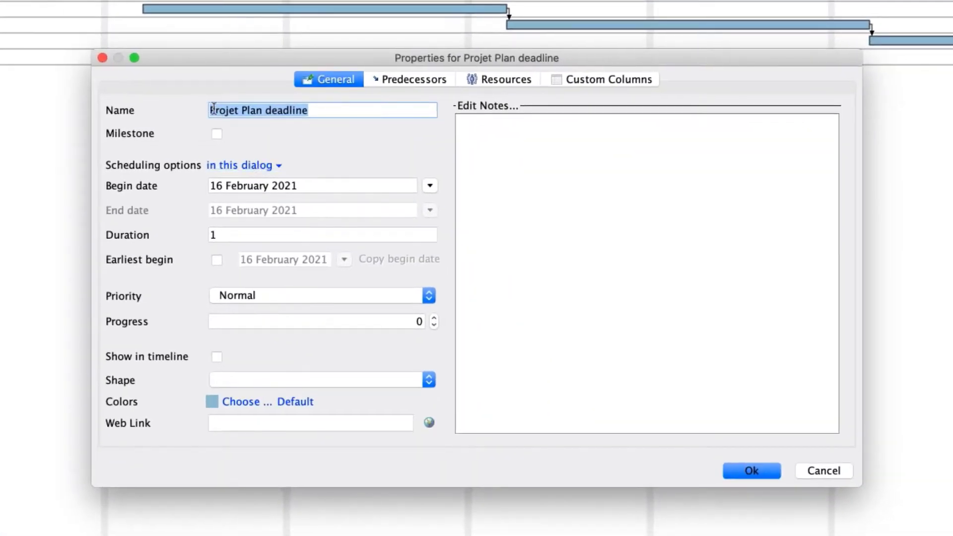
click(233, 110)
text(c)
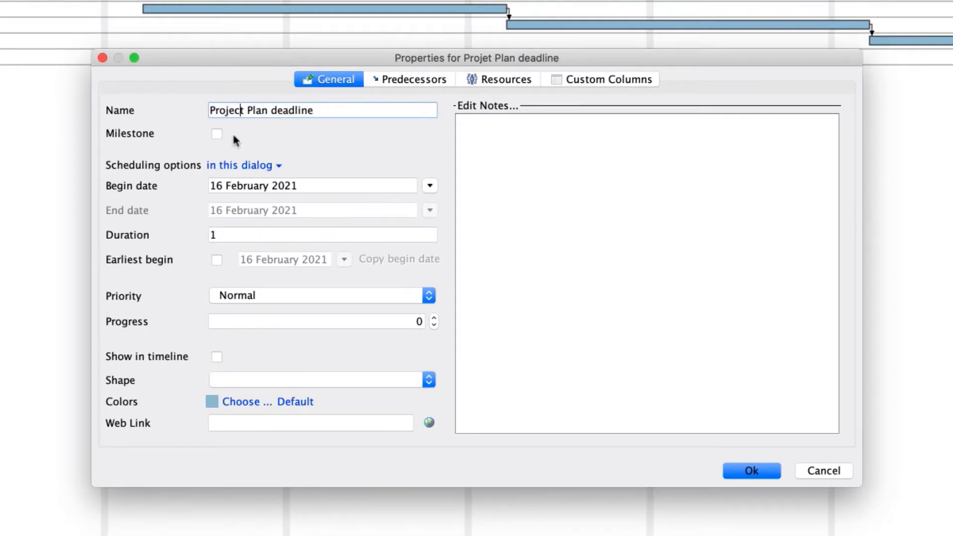
click(215, 136)
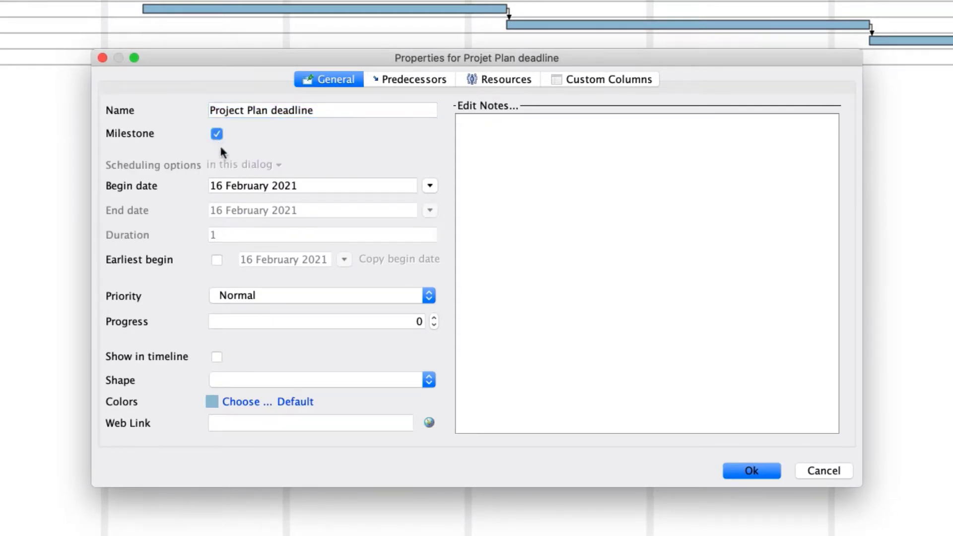
Set the begin date of the Project Plan deadline milestone to 31 March 2021.
click(430, 187)
click(389, 208)
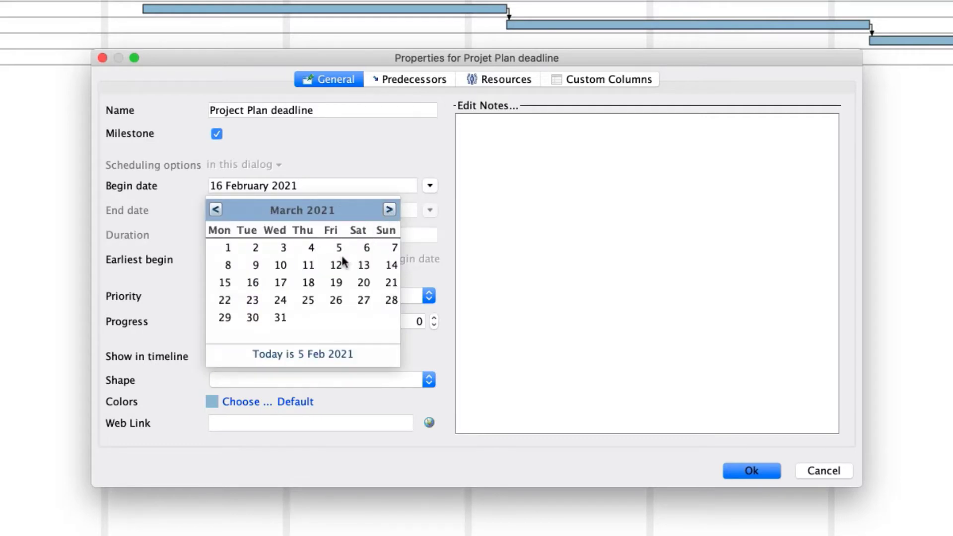
click(281, 318)
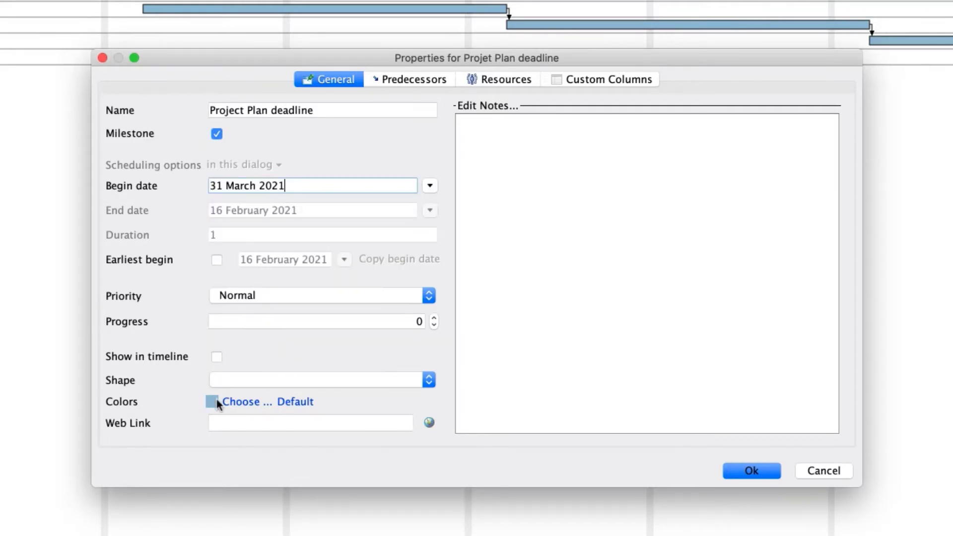
Change the Project Plan deadline milestone's colour to red and apply the task properties.
click(270, 403)
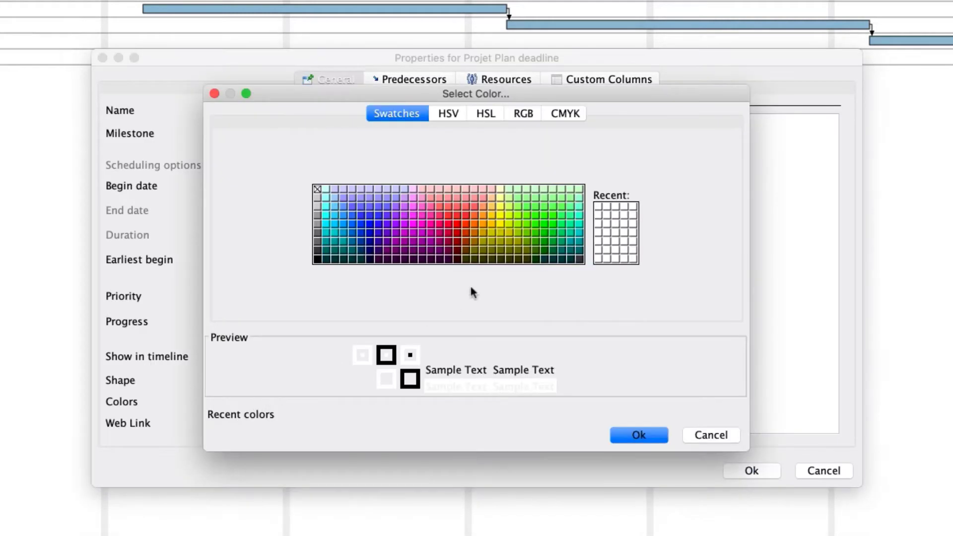
click(449, 217)
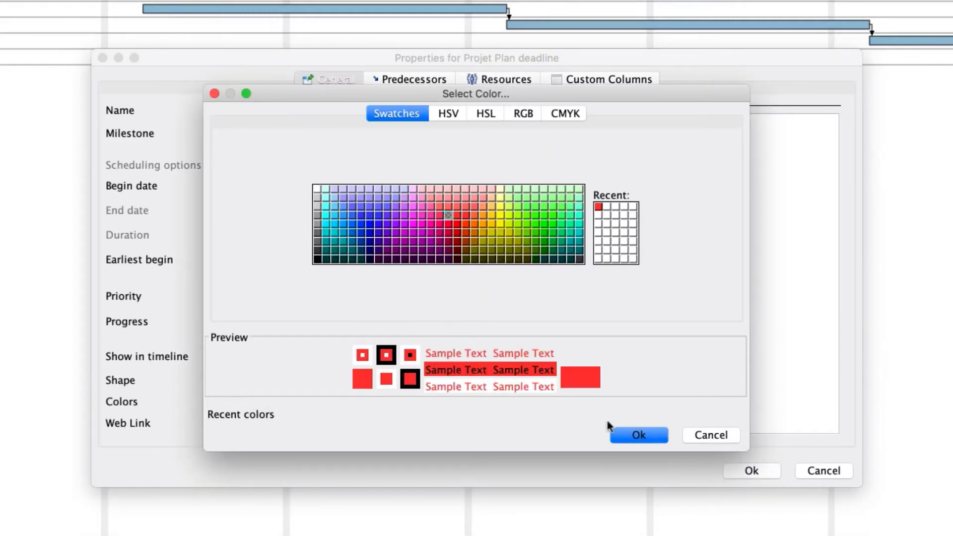
click(630, 434)
click(754, 471)
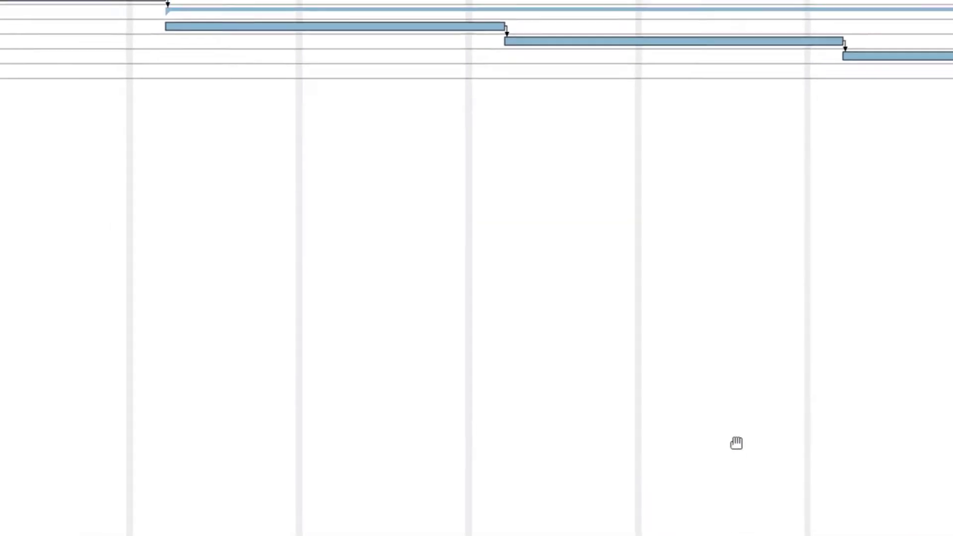
Examine the Gantt timeline from the Project Plan deadline milestone back to the start of Wp1.
click(187, 43)
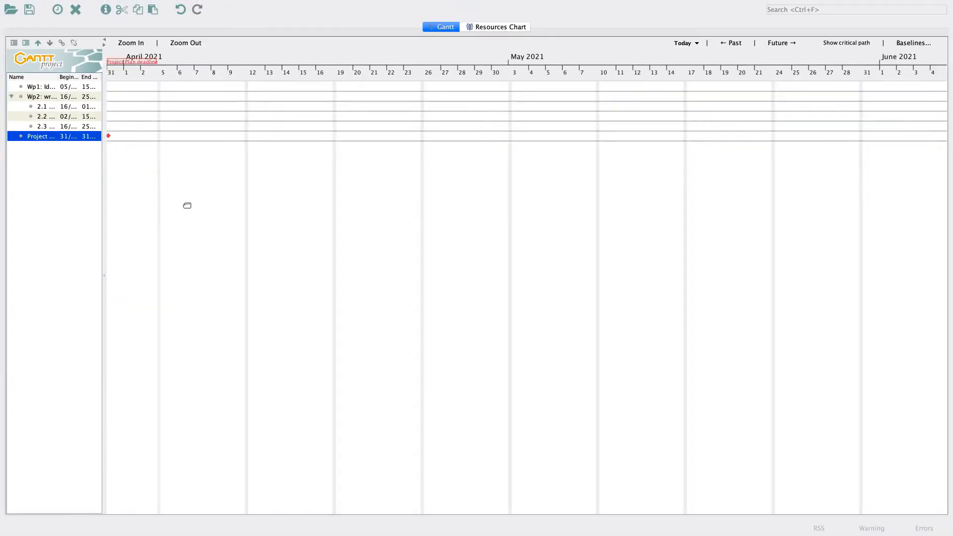
drag(187, 206, 457, 202)
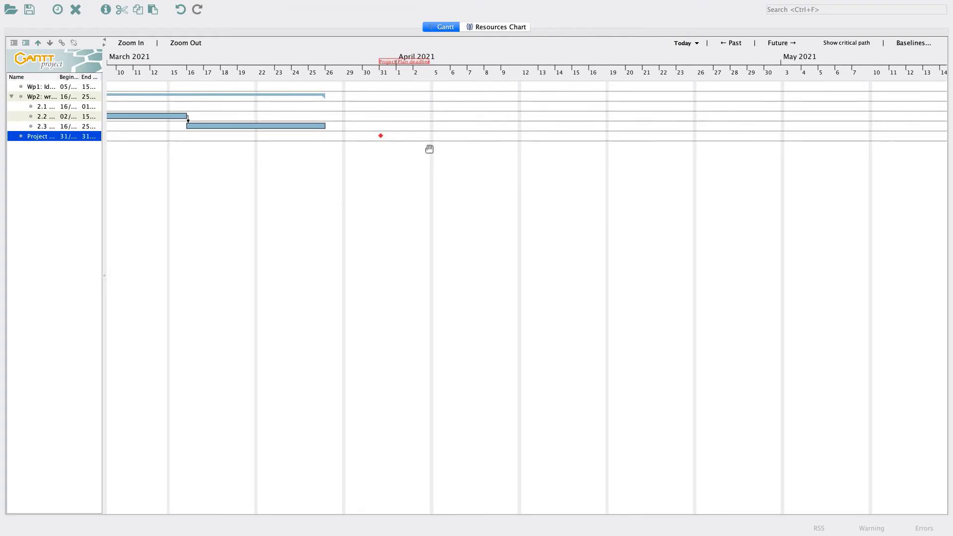
drag(249, 201, 679, 176)
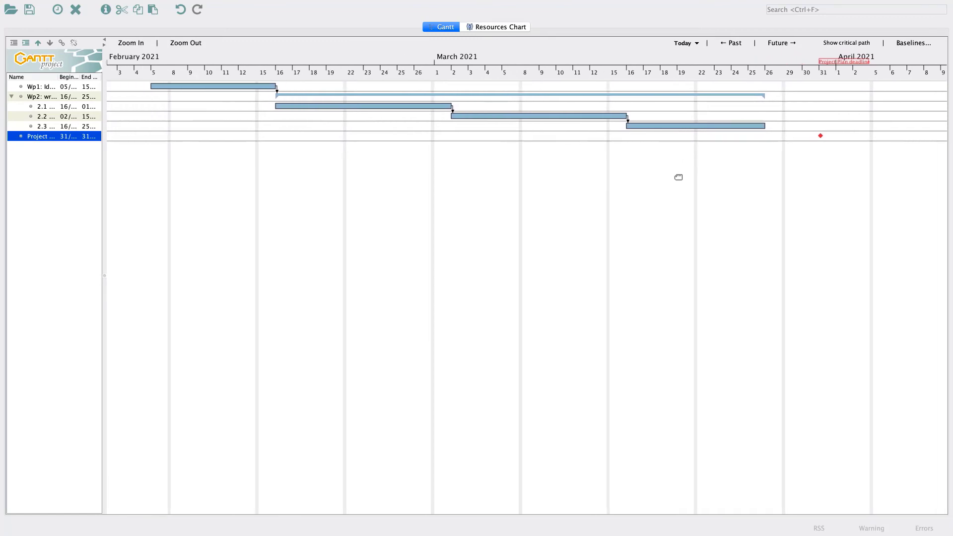